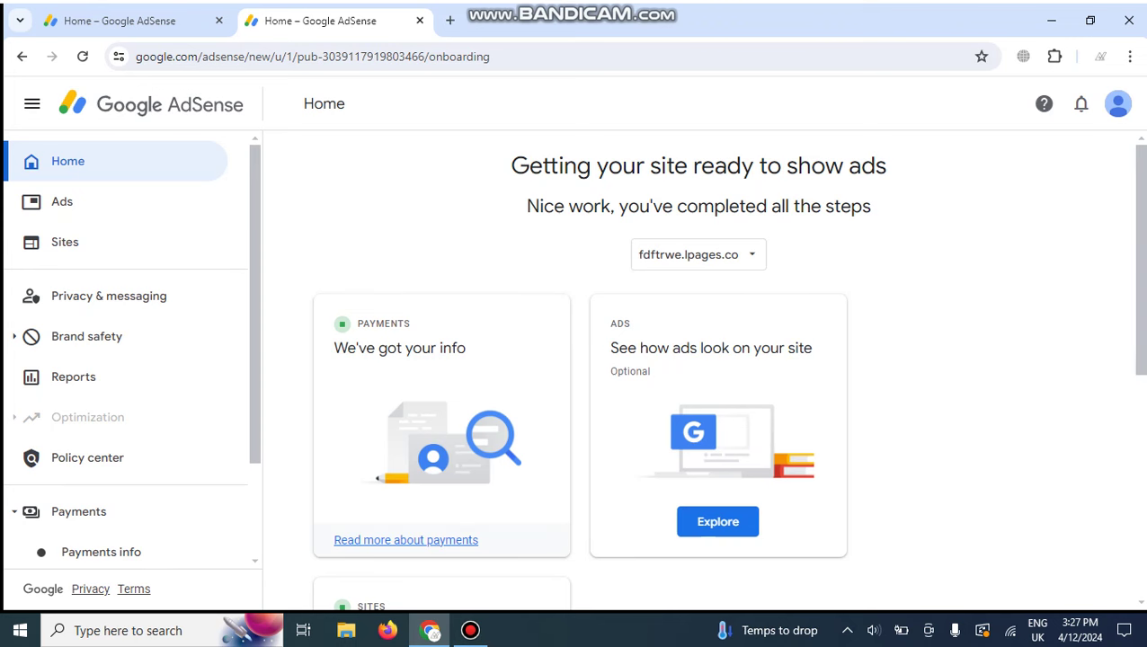
Open the payments settings of the AdSense account whose site is wetykxguj.lpages.co.
{"action": "key", "text": "ctrl+shift+Tab"}
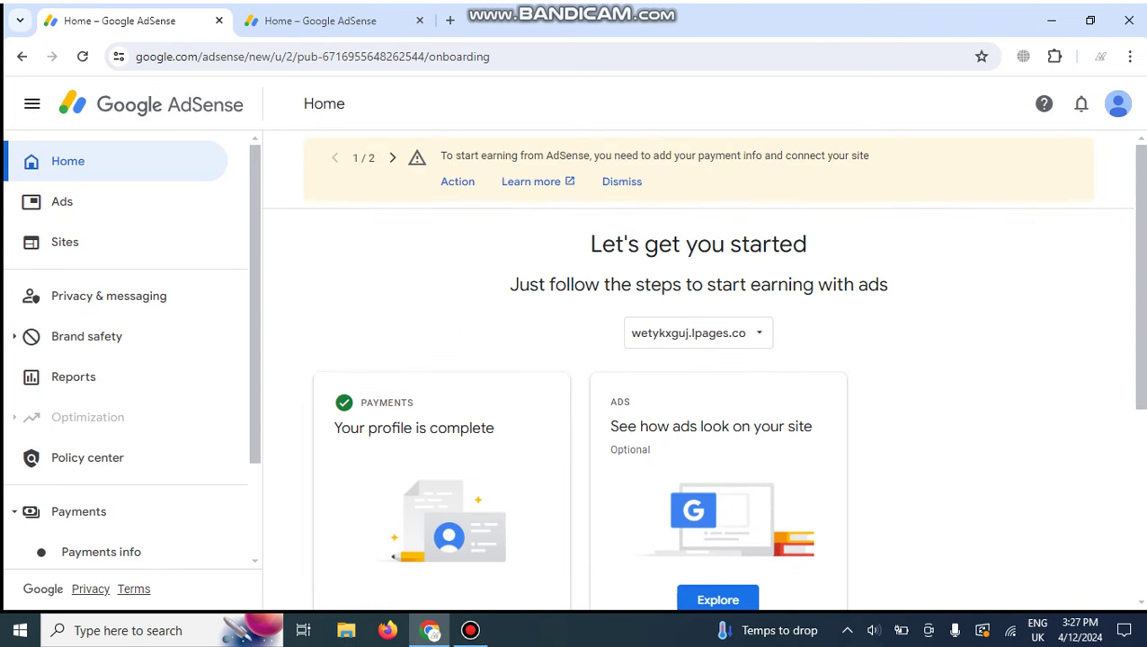
{"action": "key", "text": "ctrl+Tab"}
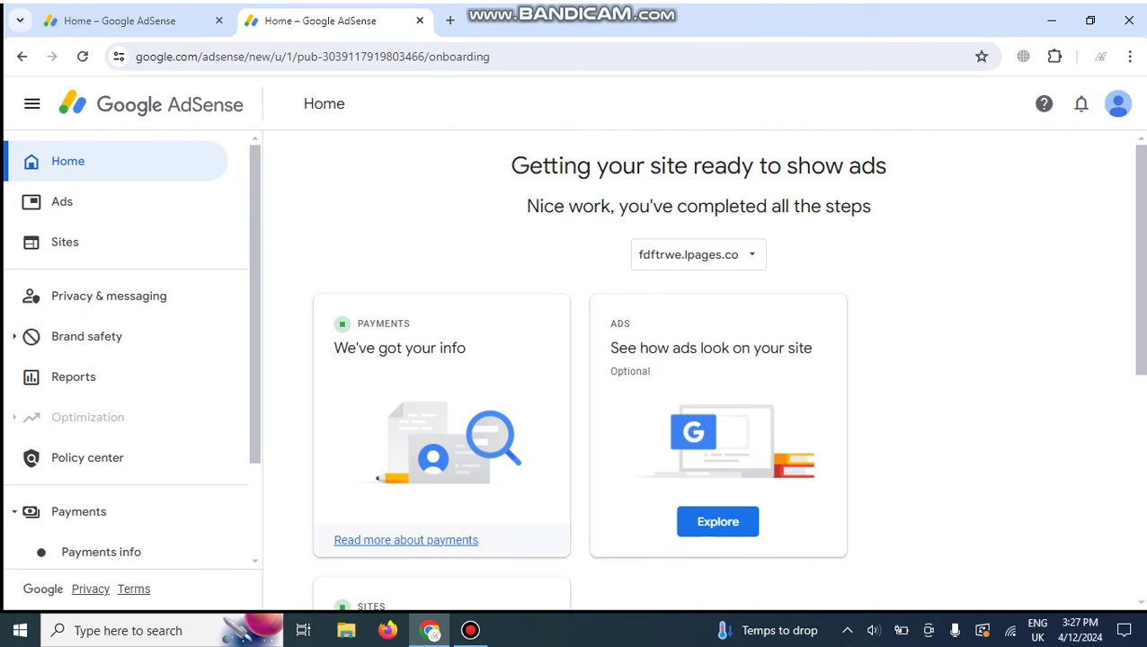
{"action": "key", "text": "ctrl+Tab"}
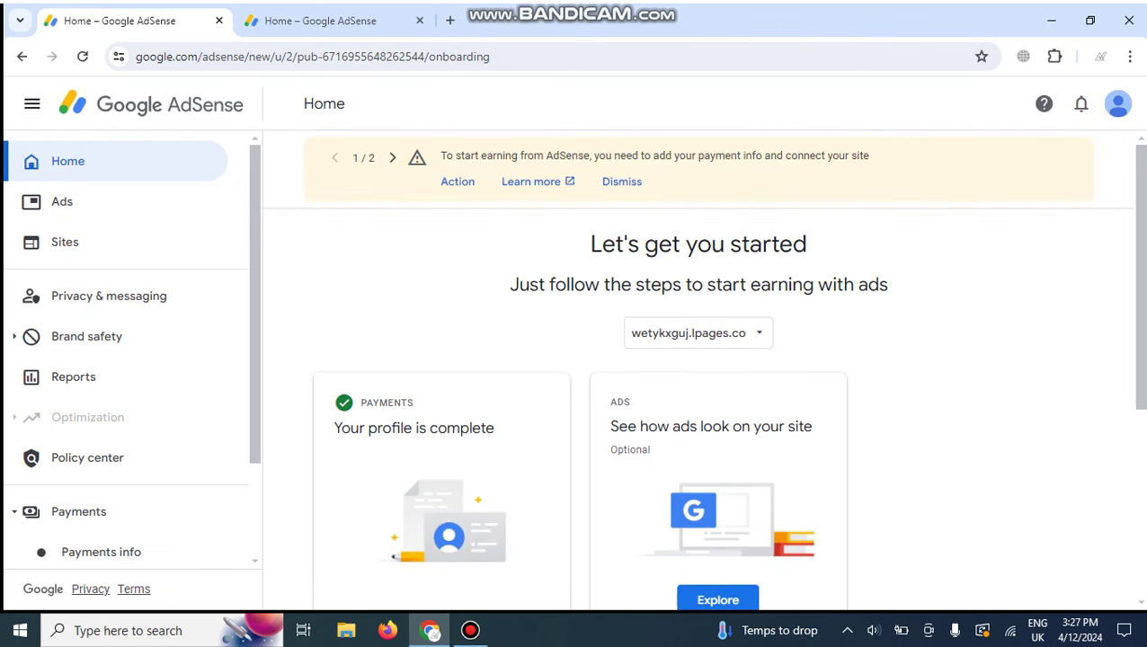
{"action": "scroll", "coordinate": [131, 351], "scroll_direction": "down", "scroll_amount": 2}
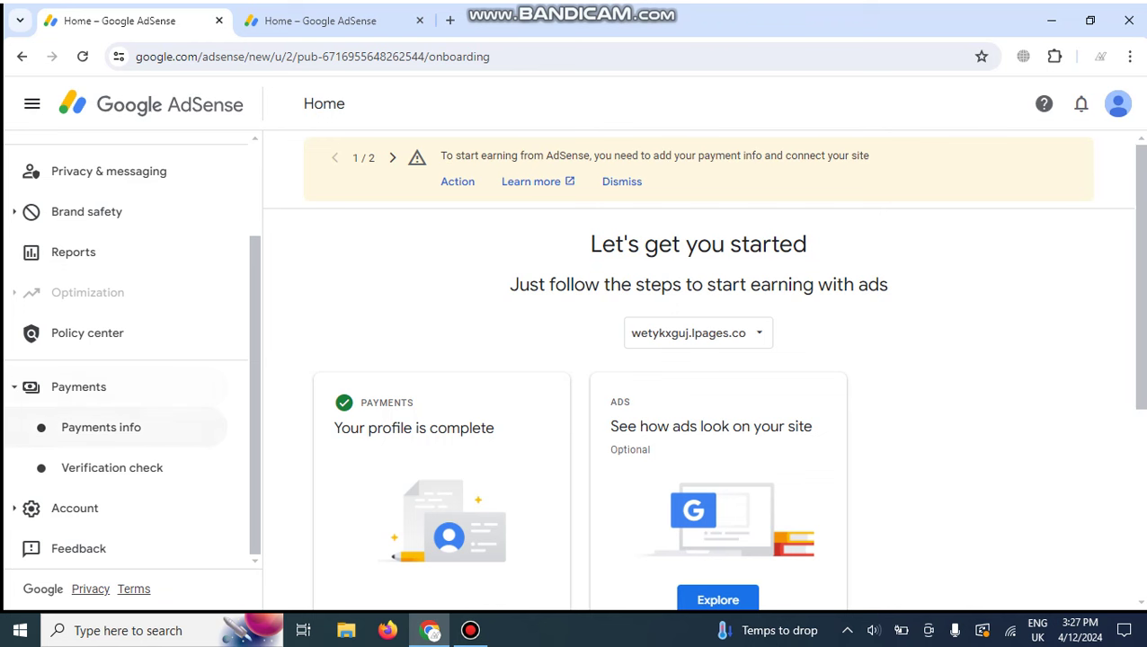
{"action": "left_click", "coordinate": [100, 427]}
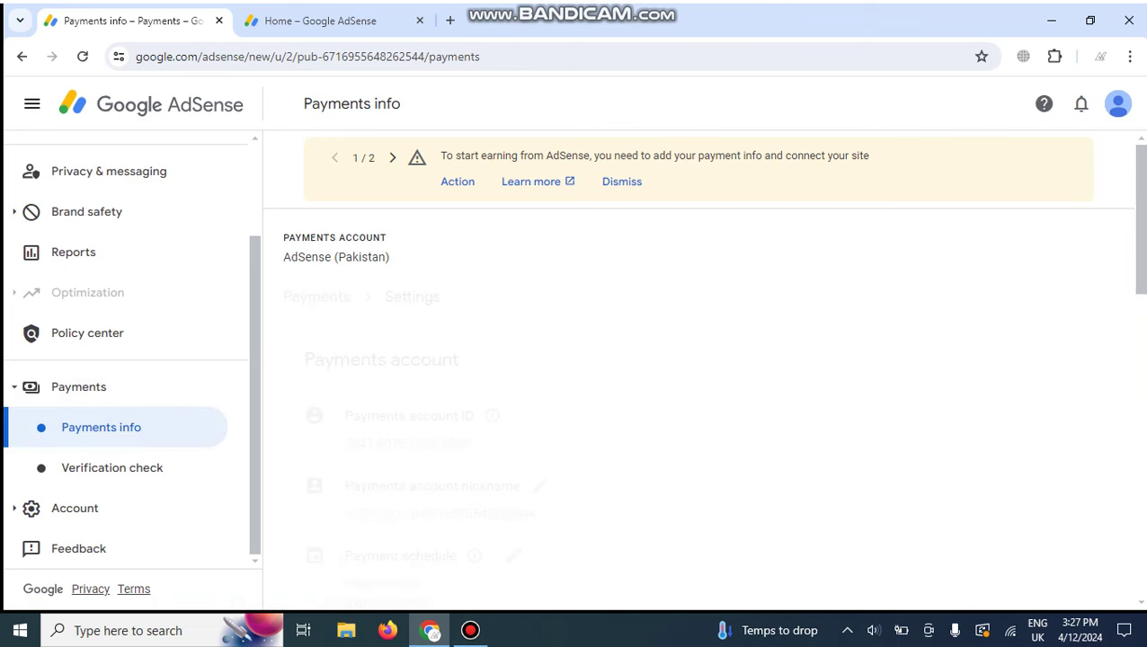
{"action": "scroll", "coordinate": [701, 368], "scroll_direction": "down", "scroll_amount": 1}
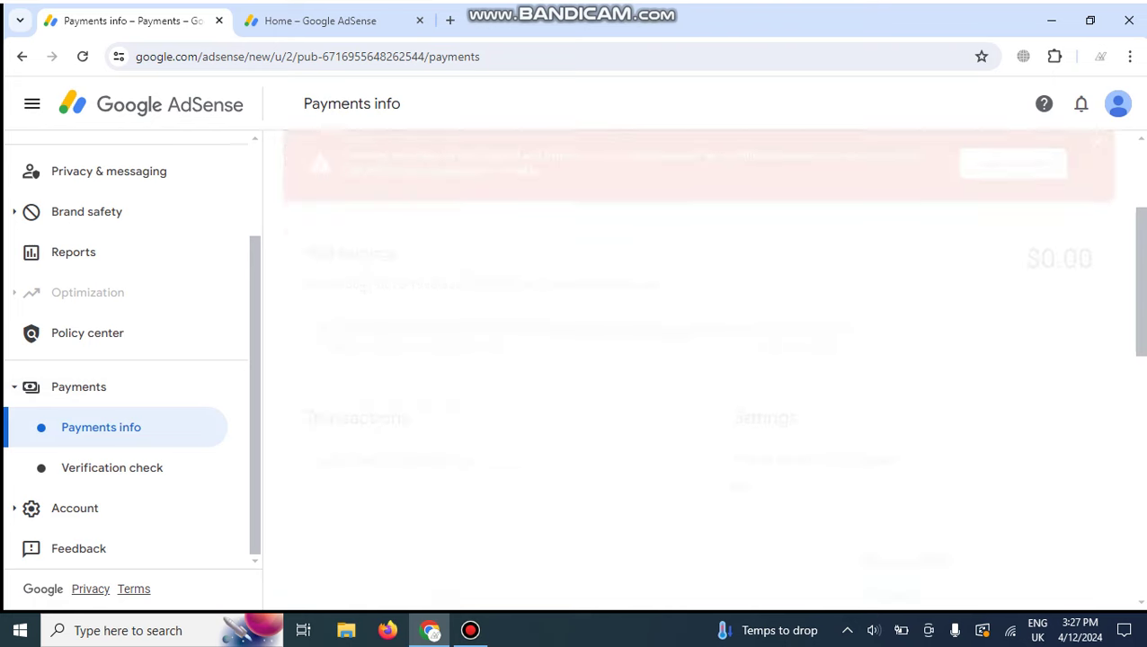
{"action": "left_click", "coordinate": [910, 511]}
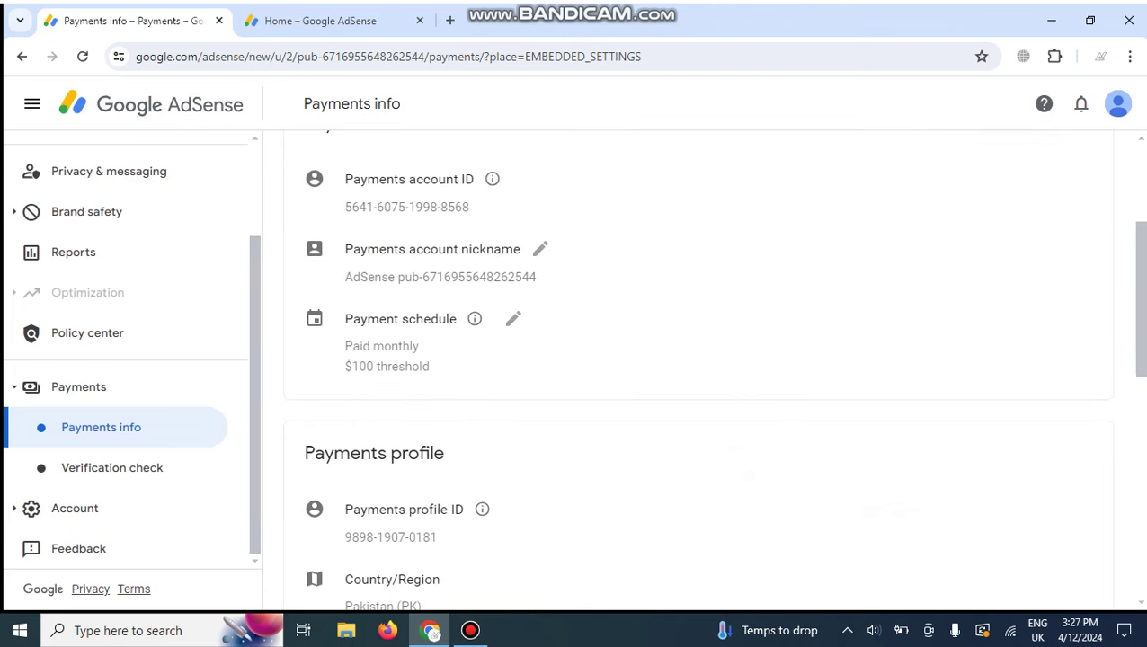
Open the payments profile's address for editing and examine how its address lines, suburb, city, postal code and phone fields are filled.
{"action": "scroll", "coordinate": [698, 368], "scroll_direction": "down", "scroll_amount": 4}
{"action": "scroll", "coordinate": [699, 369], "scroll_direction": "down", "scroll_amount": 2}
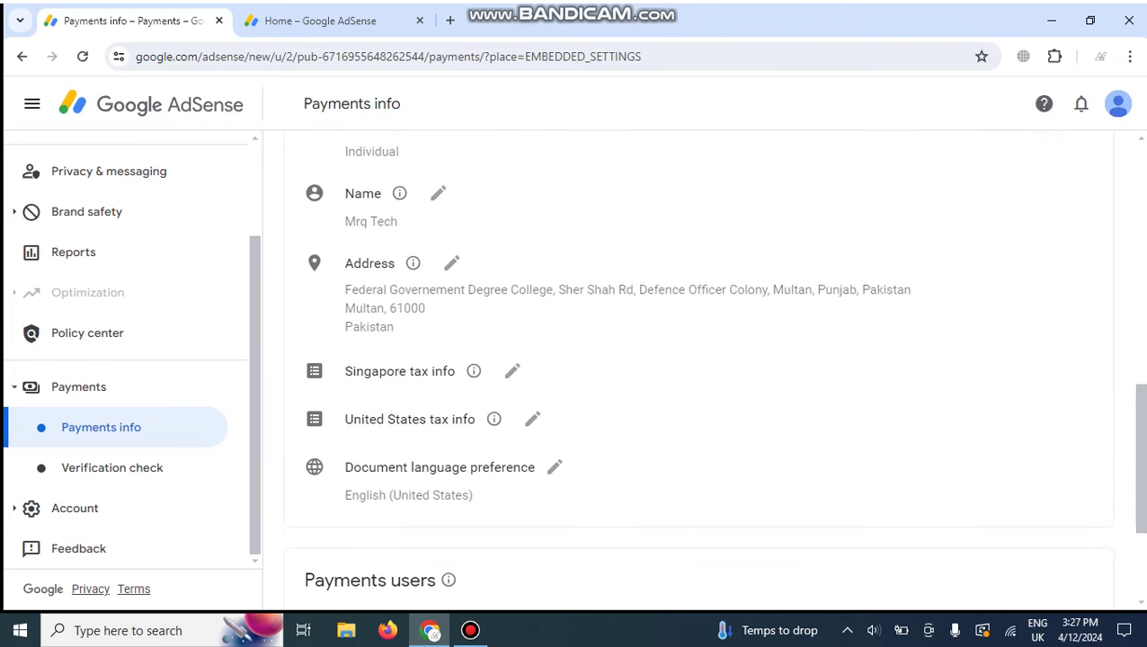
{"action": "mouse_move", "coordinate": [394, 327]}
{"action": "left_mouse_down"}
{"action": "mouse_move", "coordinate": [366, 327]}
{"action": "mouse_move", "coordinate": [344, 262]}
{"action": "mouse_move", "coordinate": [350, 308]}
{"action": "mouse_move", "coordinate": [393, 328]}
{"action": "left_mouse_up"}
{"action": "left_click", "coordinate": [394, 328]}
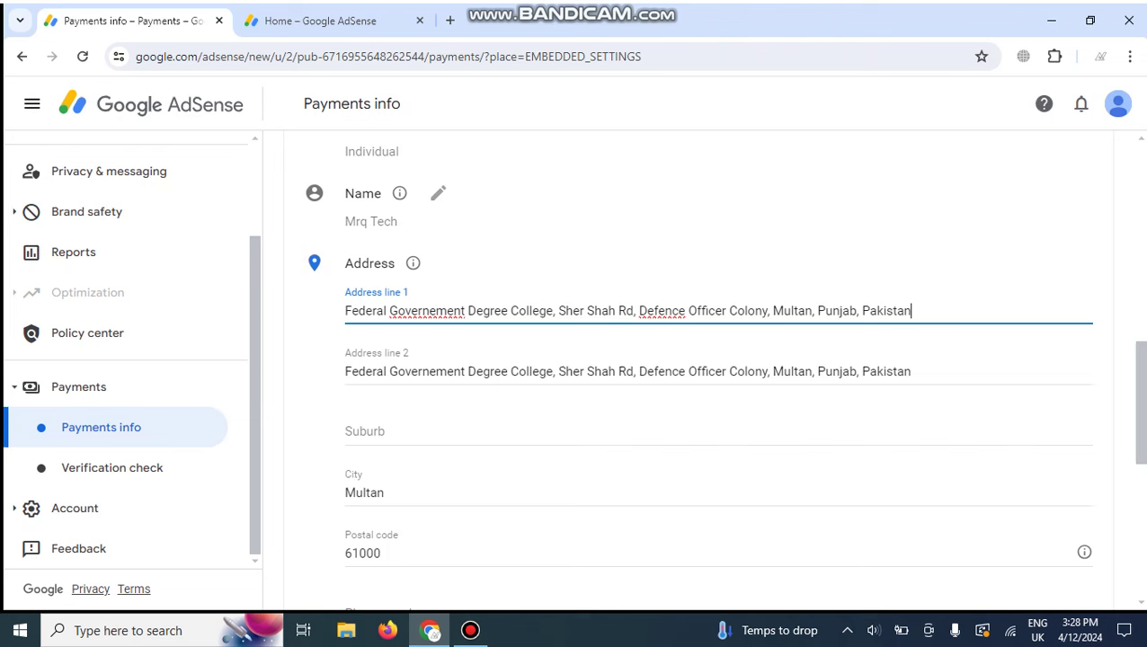
{"action": "scroll", "coordinate": [698, 369], "scroll_direction": "down", "scroll_amount": 2}
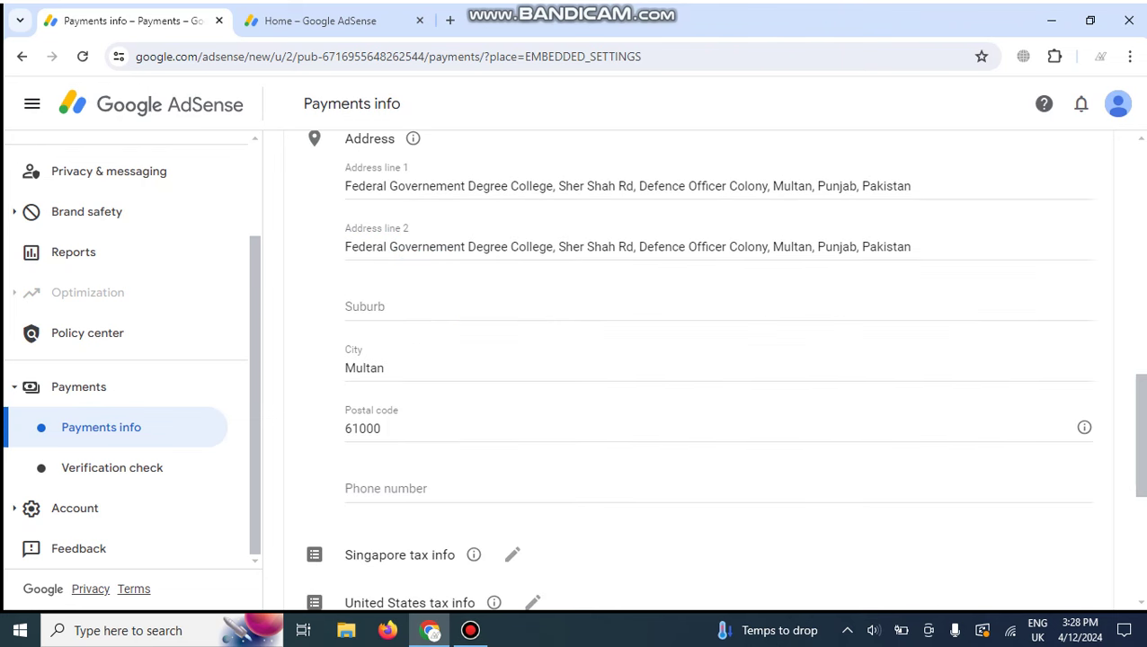
{"action": "scroll", "coordinate": [699, 369], "scroll_direction": "up", "scroll_amount": 2}
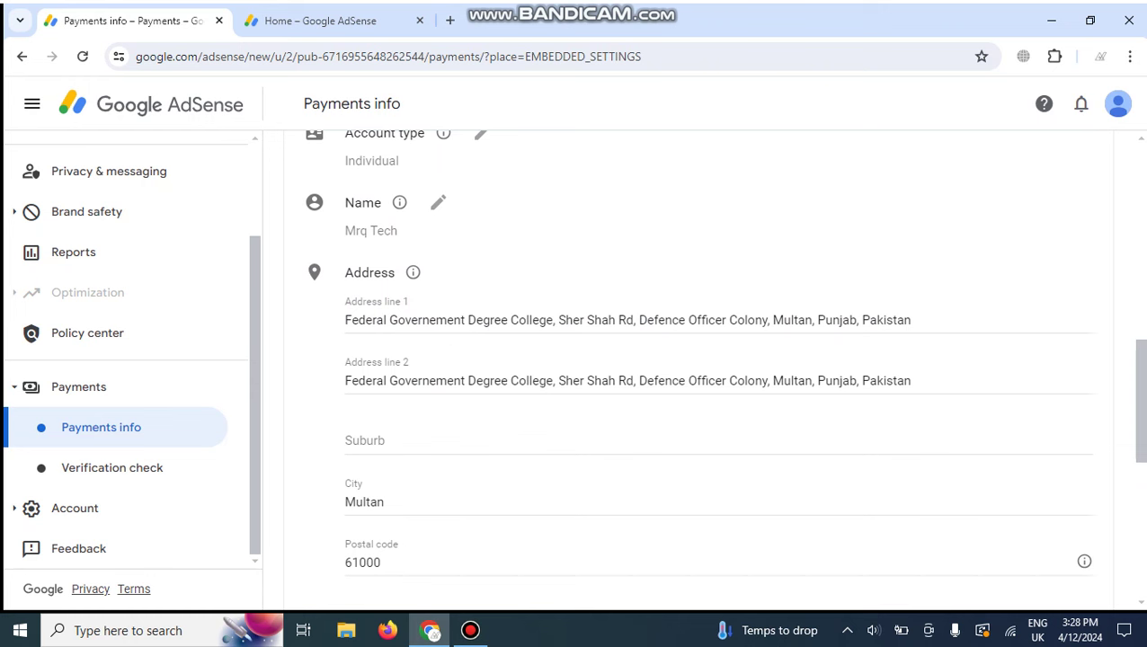
{"action": "scroll", "coordinate": [698, 366], "scroll_direction": "down", "scroll_amount": 3}
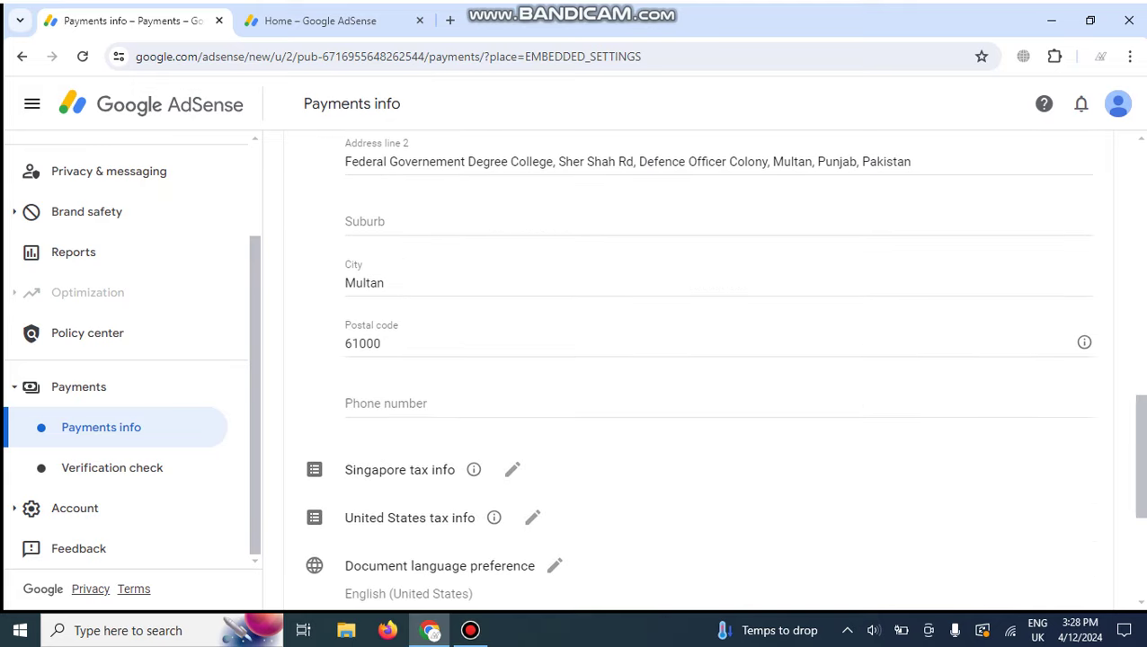
{"action": "scroll", "coordinate": [698, 367], "scroll_direction": "up", "scroll_amount": 3}
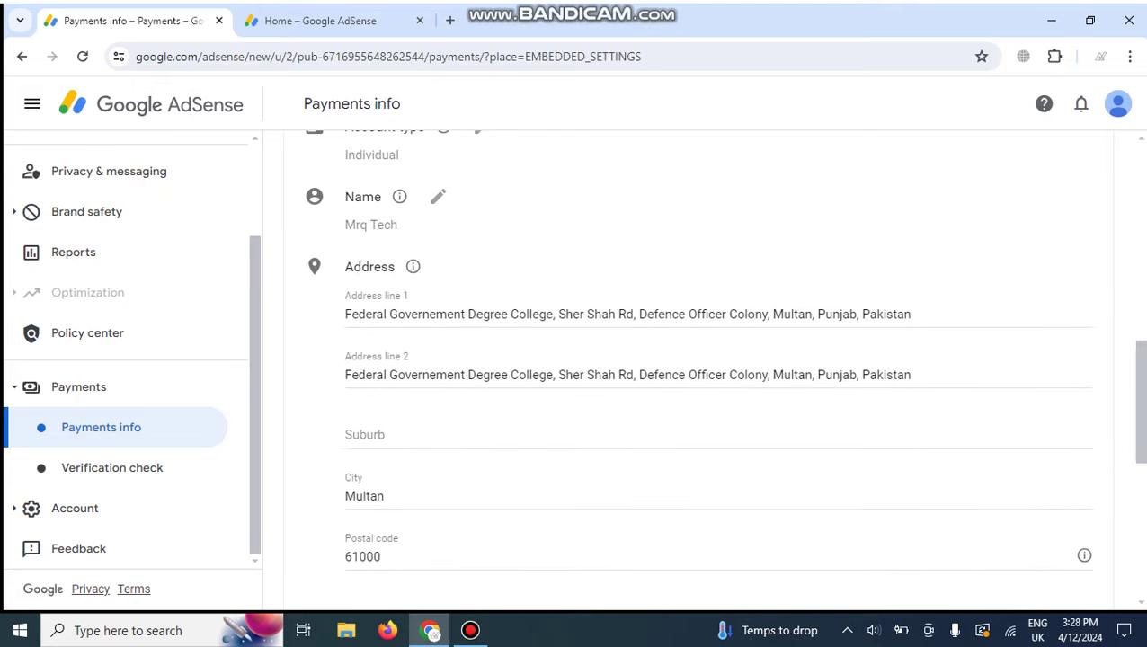
{"action": "scroll", "coordinate": [724, 354], "scroll_direction": "up", "scroll_amount": 1}
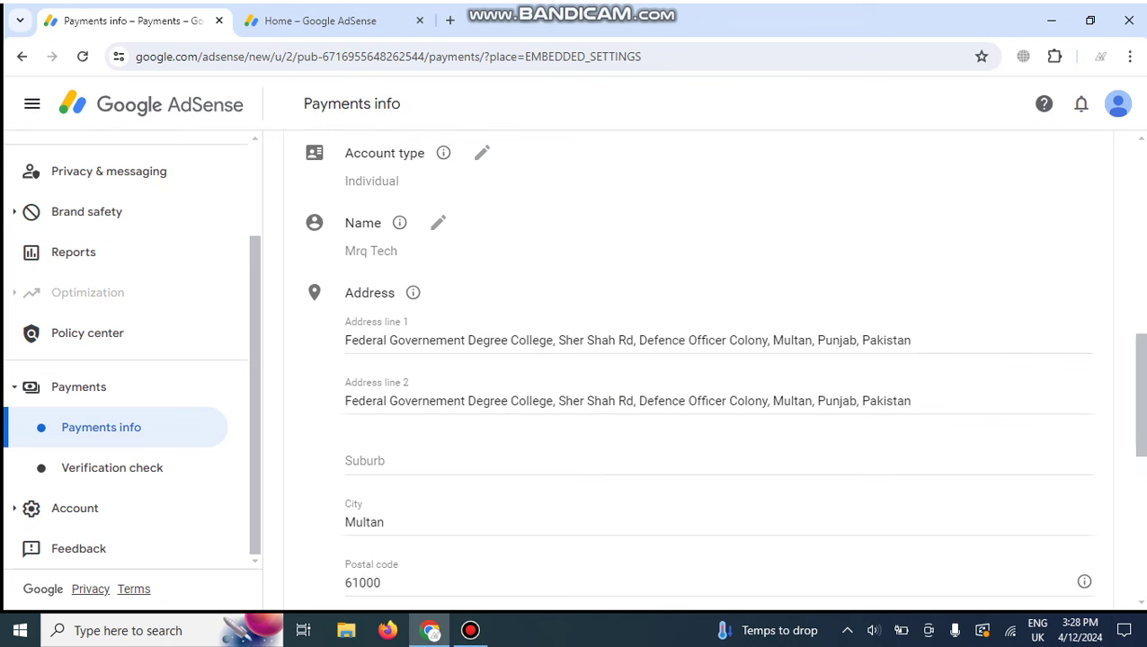
{"action": "scroll", "coordinate": [699, 366], "scroll_direction": "down", "scroll_amount": 2}
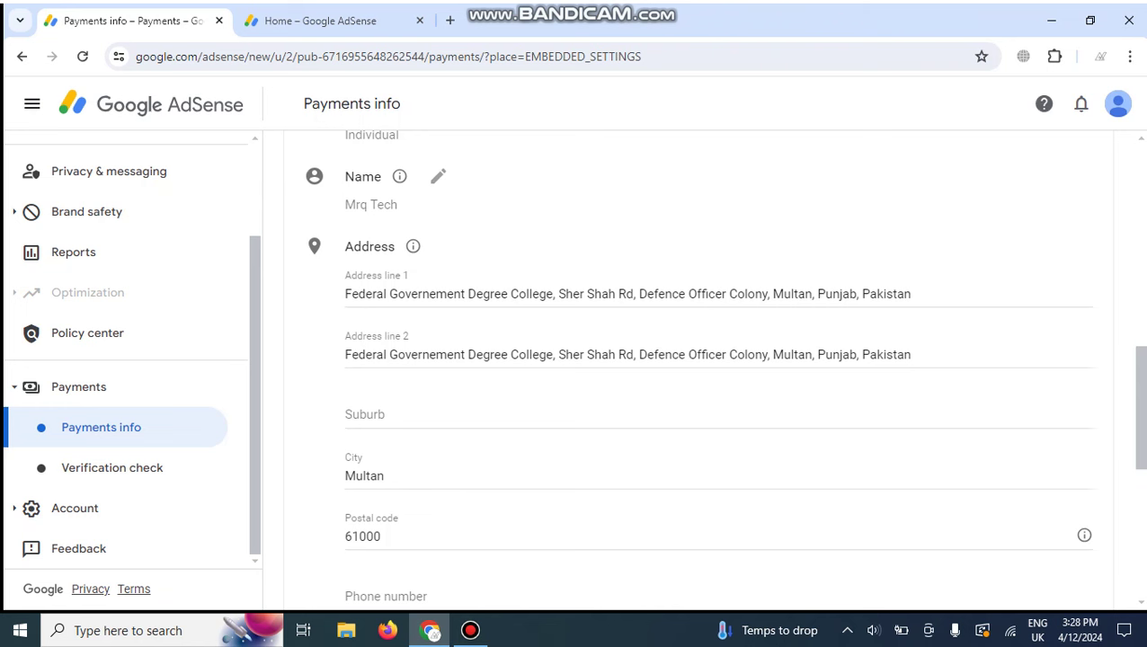
Switch to the fdftrwe.lpages.co AdSense account and open its payments settings.
{"action": "key", "text": "ctrl+Tab"}
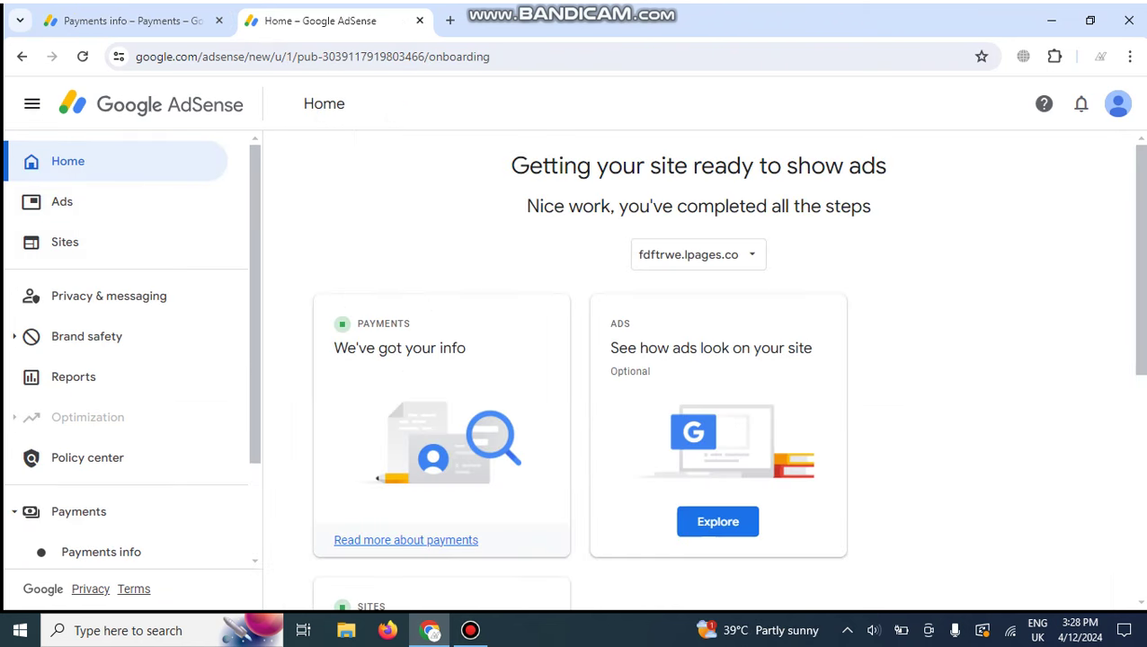
{"action": "scroll", "coordinate": [125, 405], "scroll_direction": "down", "scroll_amount": 1}
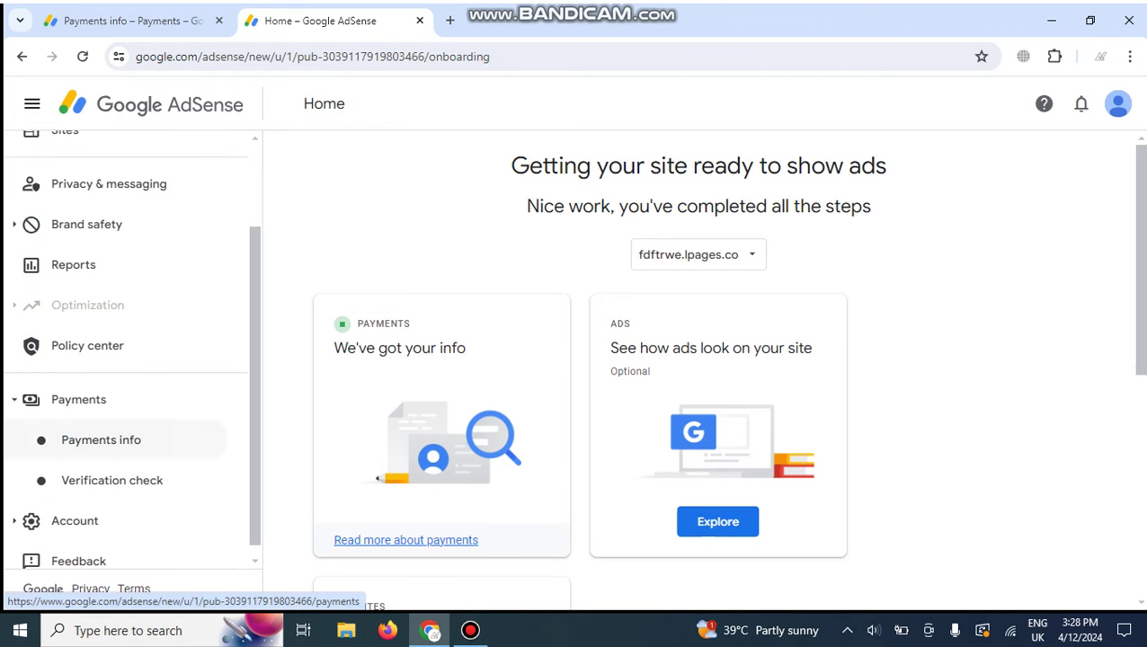
{"action": "left_click", "coordinate": [101, 440]}
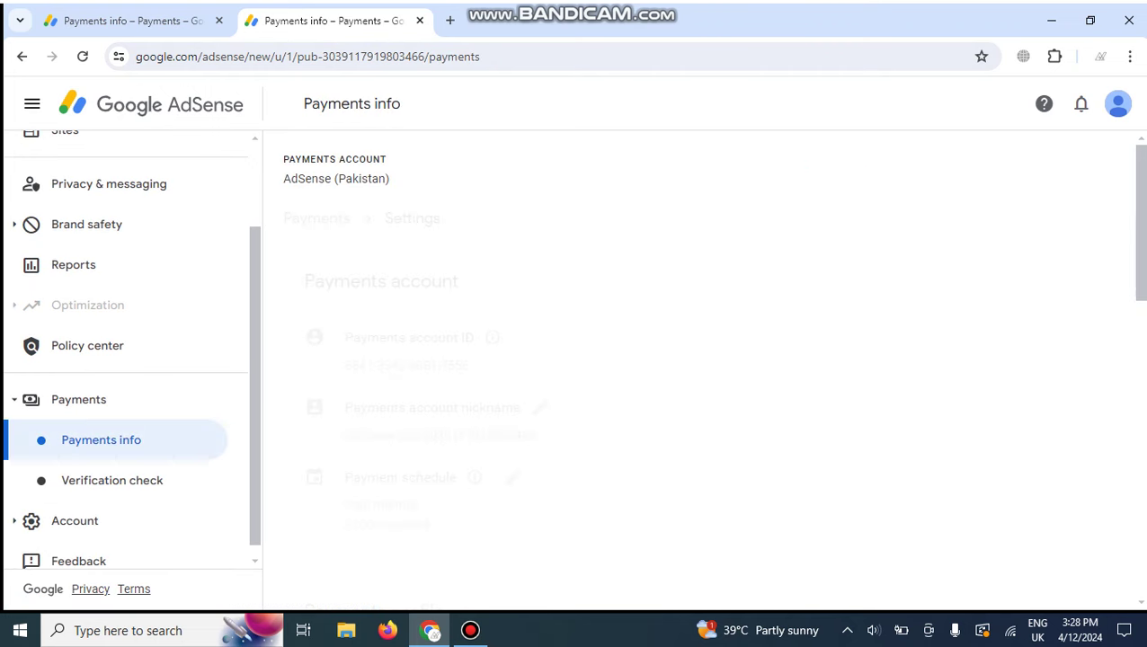
{"action": "scroll", "coordinate": [698, 359], "scroll_direction": "down", "scroll_amount": 2}
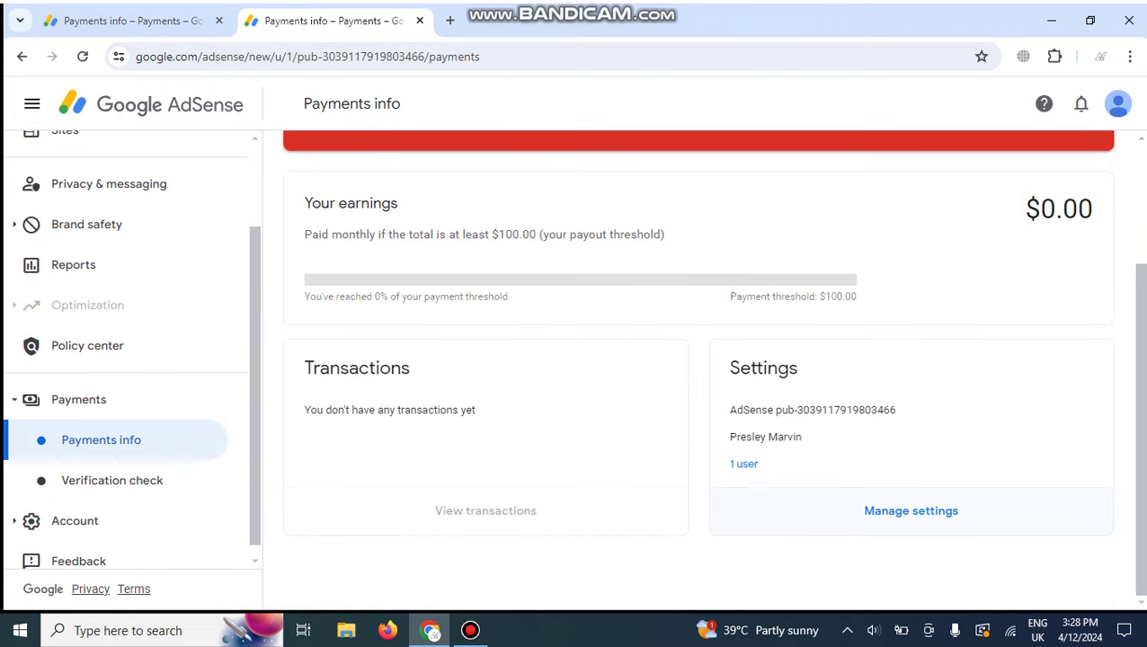
{"action": "left_click", "coordinate": [911, 509]}
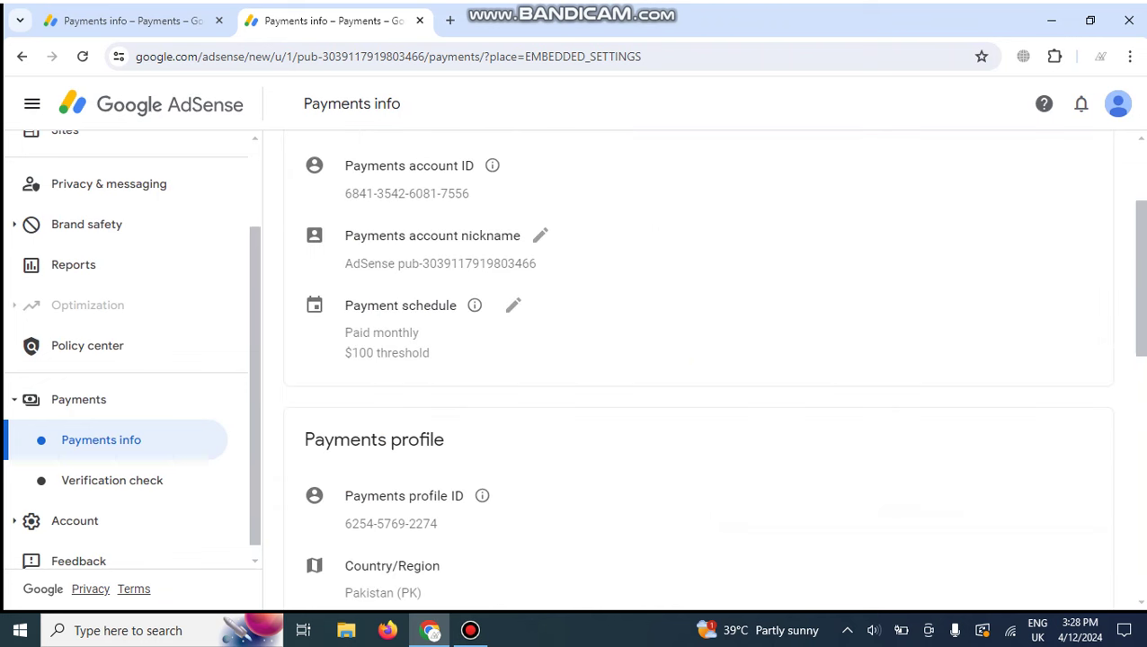
Open the address in this account's payments profile for editing.
{"action": "scroll", "coordinate": [698, 369], "scroll_direction": "down", "scroll_amount": 3}
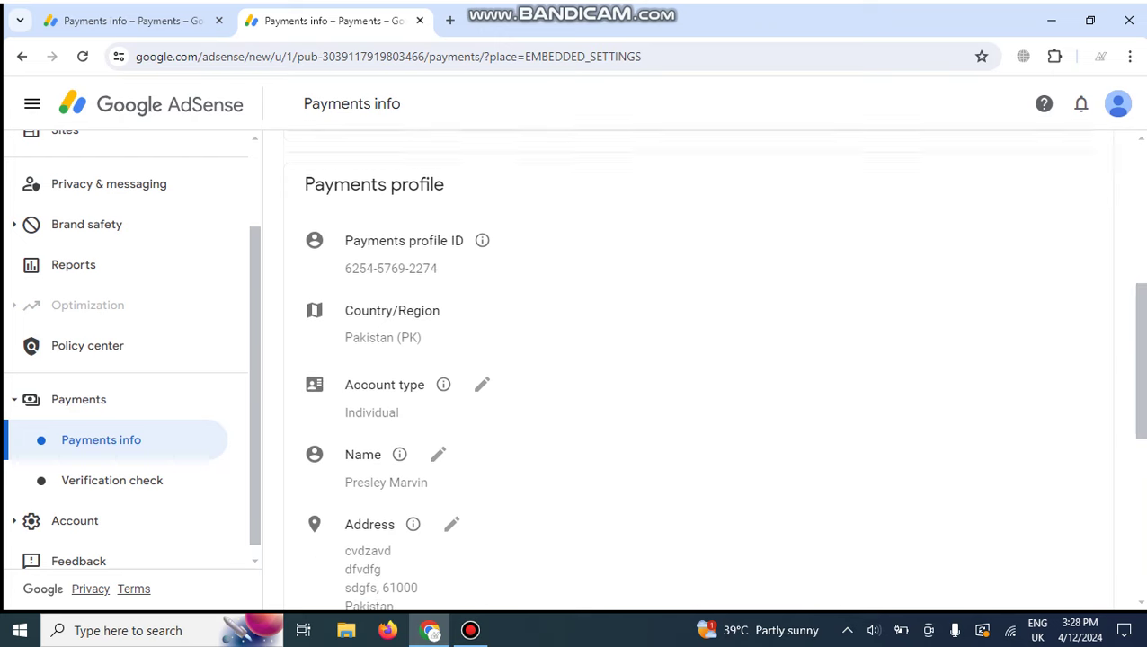
{"action": "scroll", "coordinate": [698, 368], "scroll_direction": "down", "scroll_amount": 2}
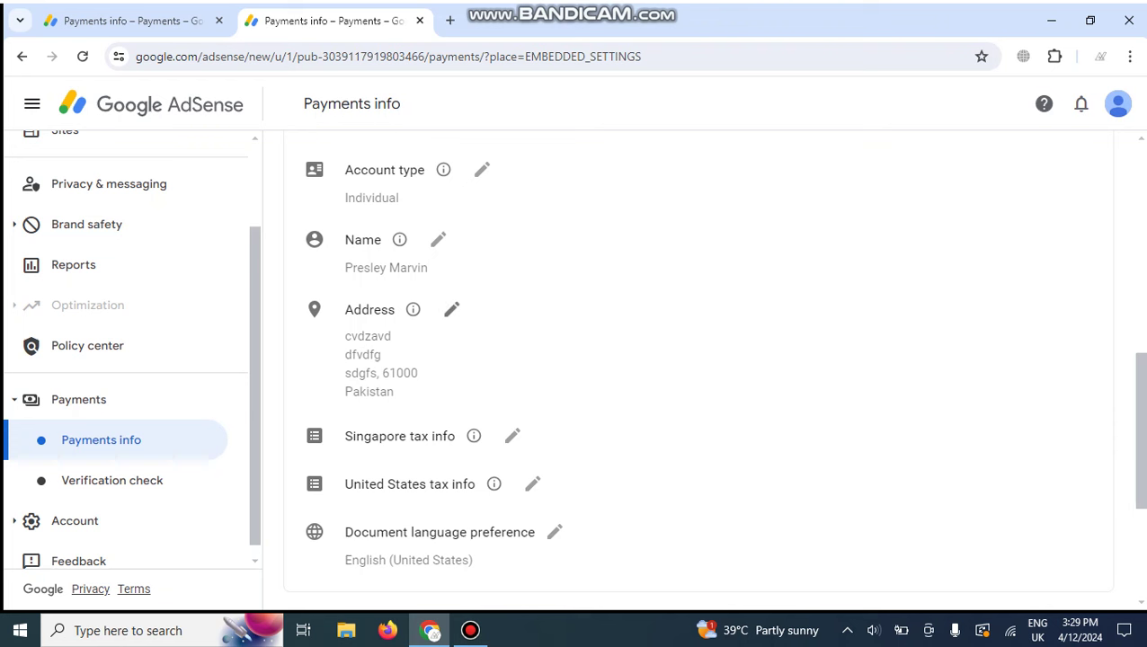
{"action": "left_click", "coordinate": [452, 309]}
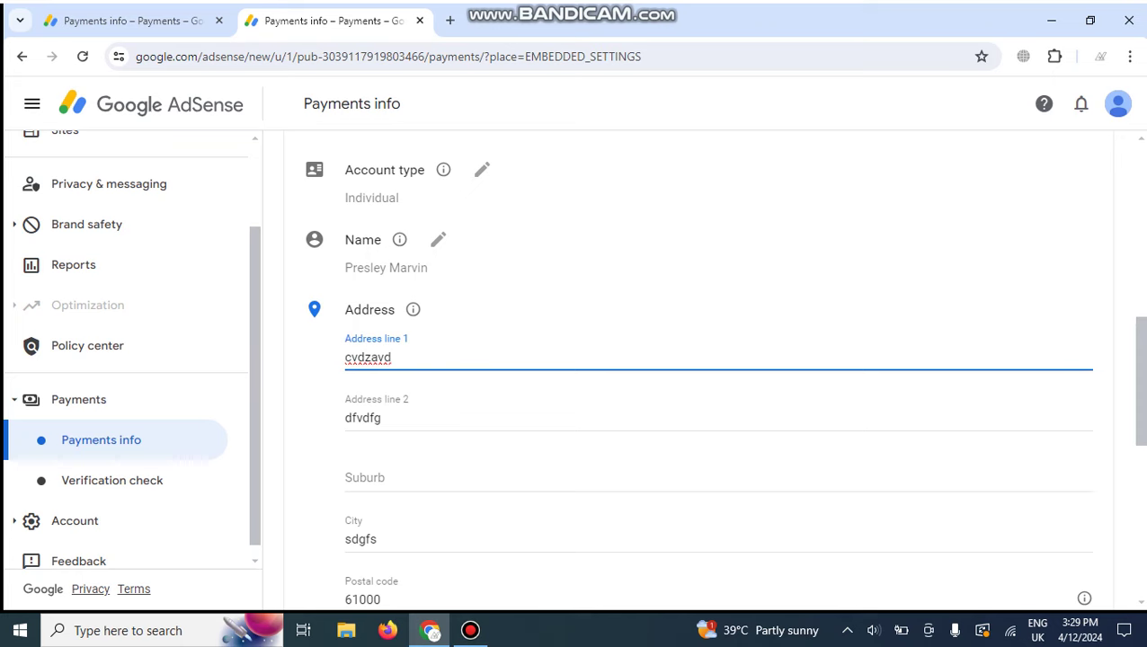
{"action": "scroll", "coordinate": [701, 360], "scroll_direction": "down", "scroll_amount": 2}
{"action": "scroll", "coordinate": [701, 359], "scroll_direction": "up", "scroll_amount": 1}
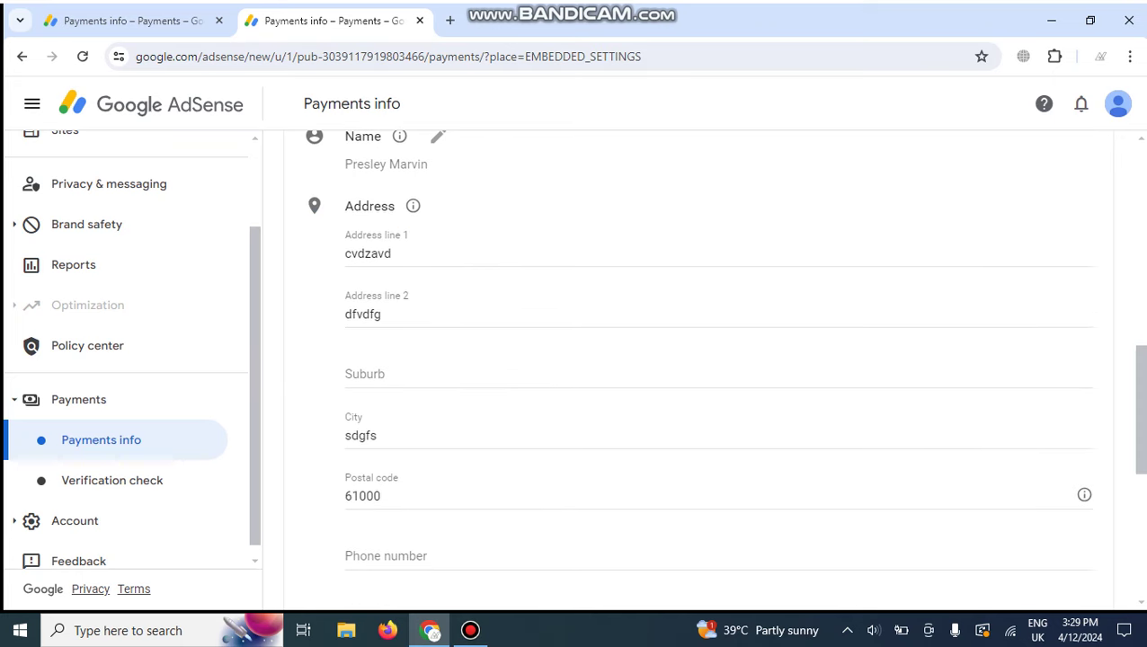
Search the web for "google map" in a new browser tab and open Google Maps.
{"action": "left_click", "coordinate": [451, 19]}
{"action": "type", "text": "g"}
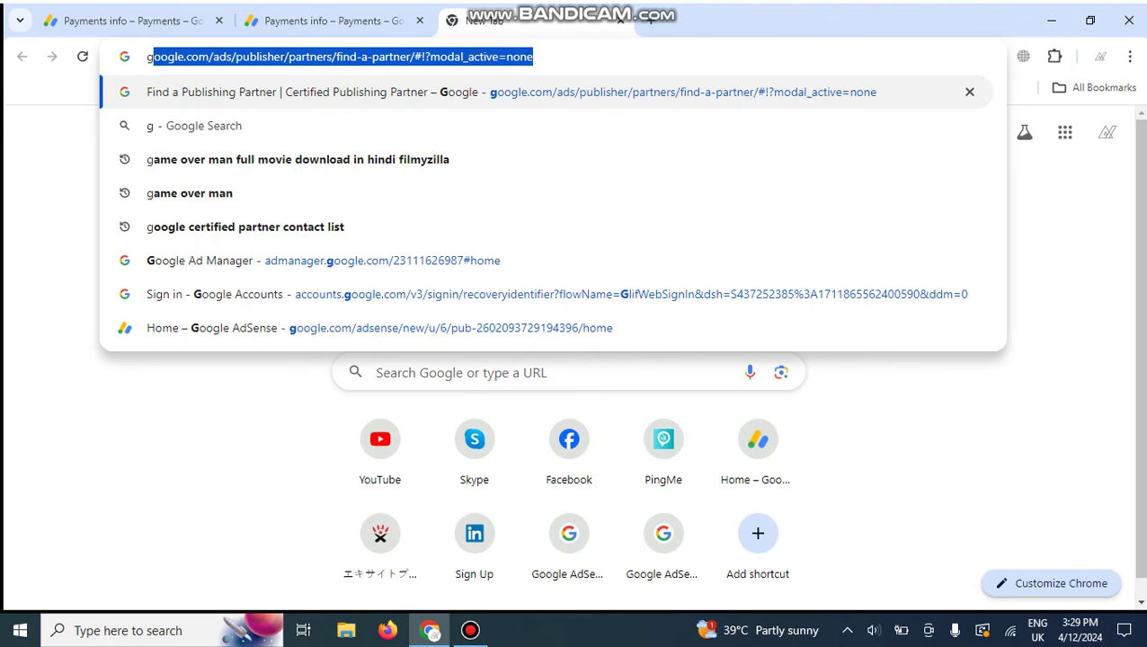
{"action": "type", "text": "oogle map"}
{"action": "key", "text": "Return"}
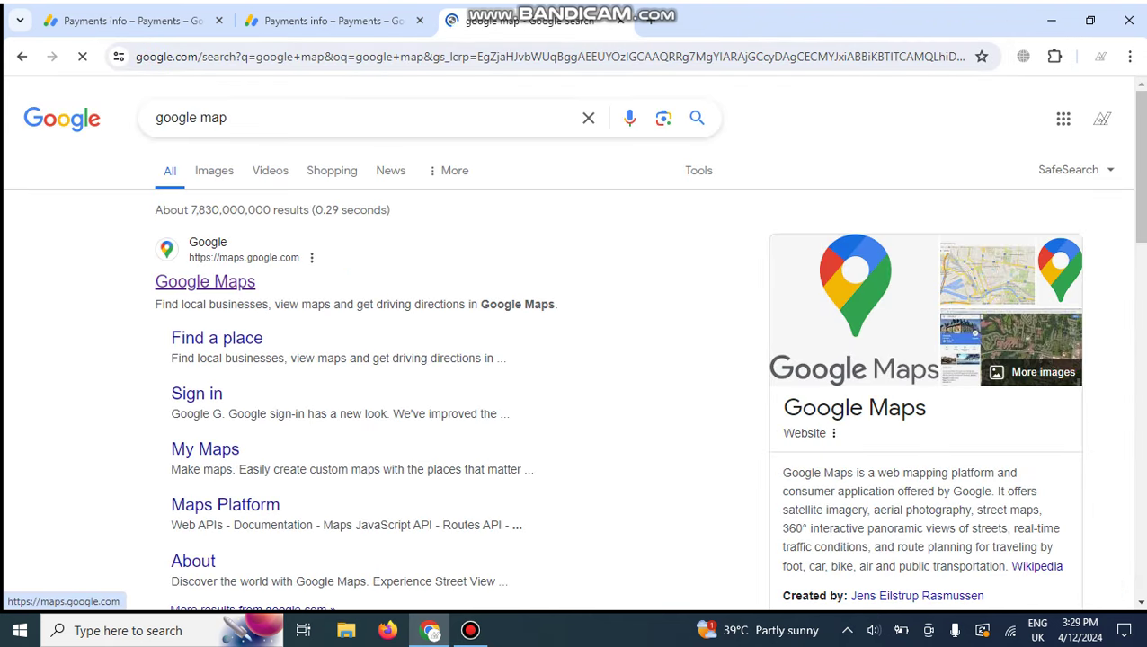
{"action": "left_click", "coordinate": [205, 281]}
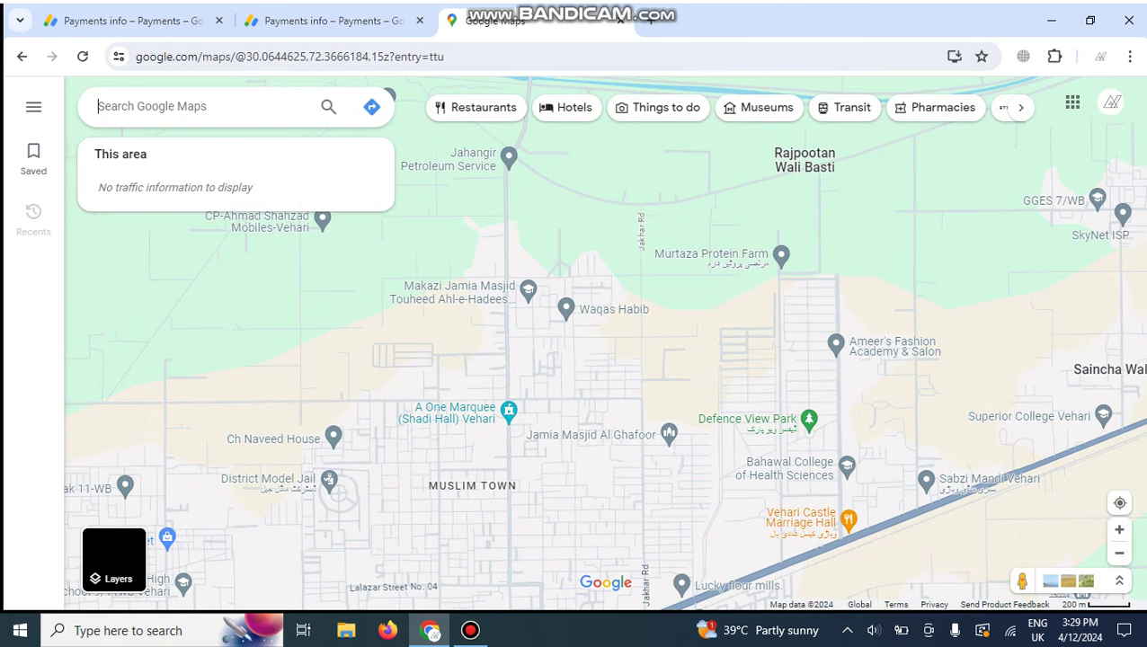
Search Google Maps for "dagree" and open the F G Degree College for Women listing.
{"action": "type", "text": "da"}
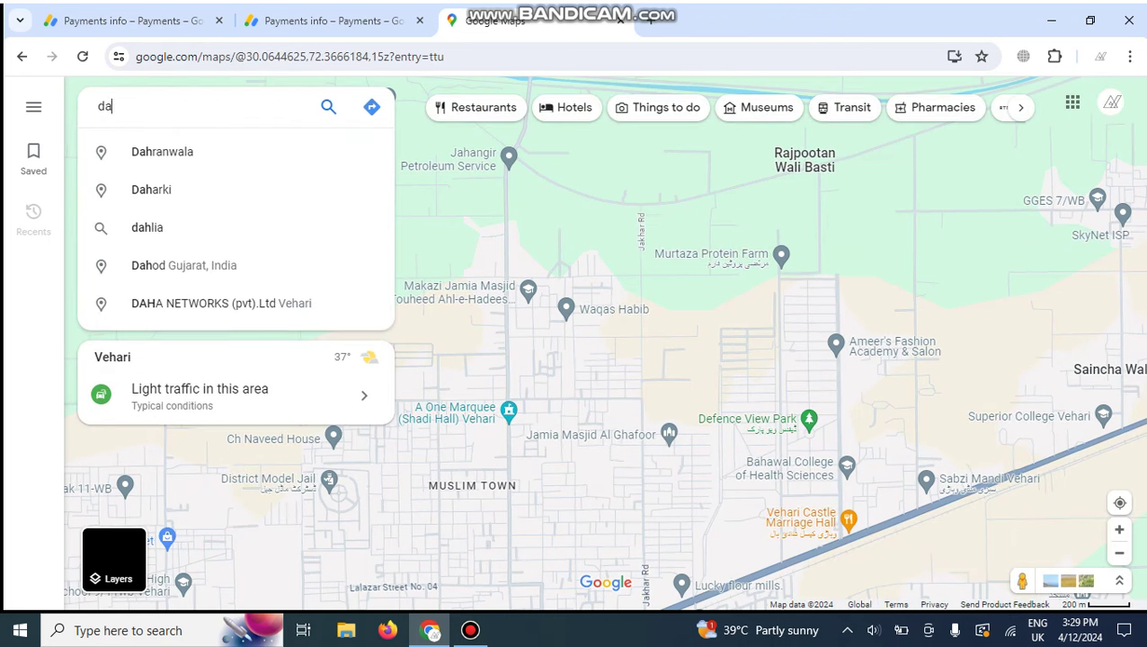
{"action": "type", "text": "gree"}
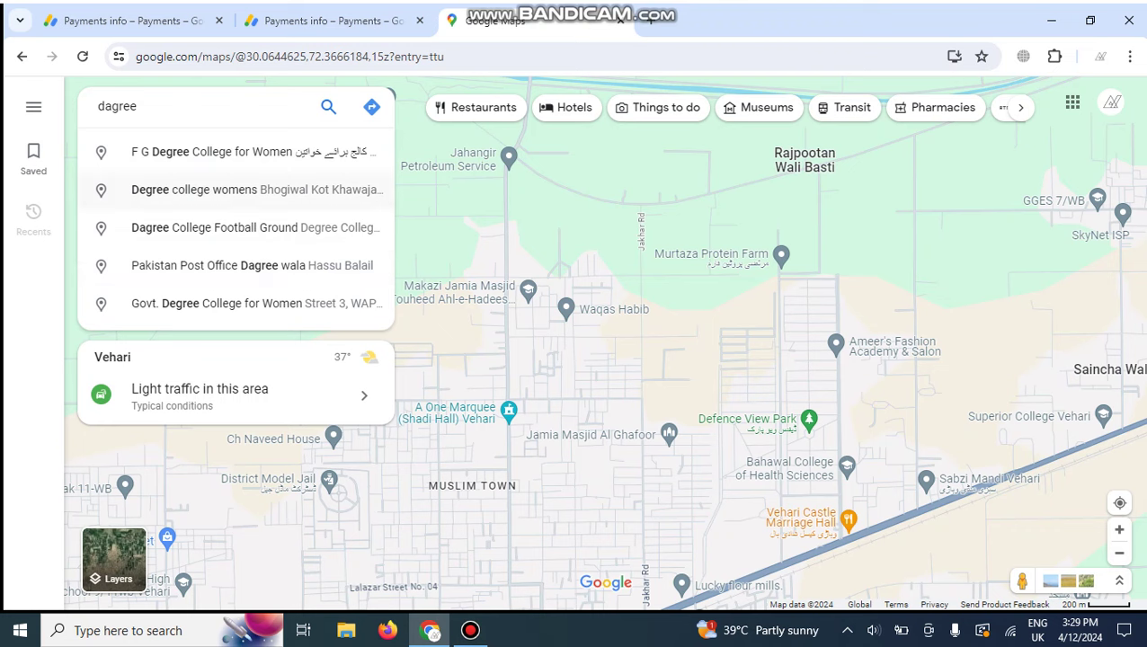
{"action": "key", "text": "Return"}
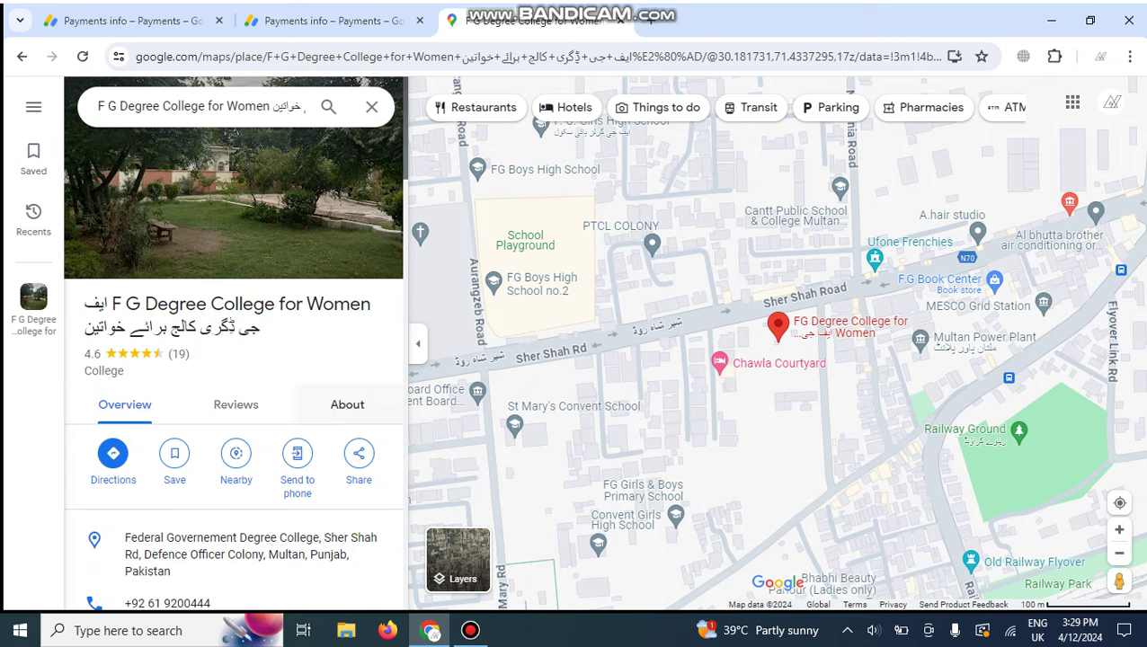
Copy the college's address from its Maps listing and return to the address form of the second AdSense account.
{"action": "scroll", "coordinate": [270, 359], "scroll_direction": "down", "scroll_amount": 10}
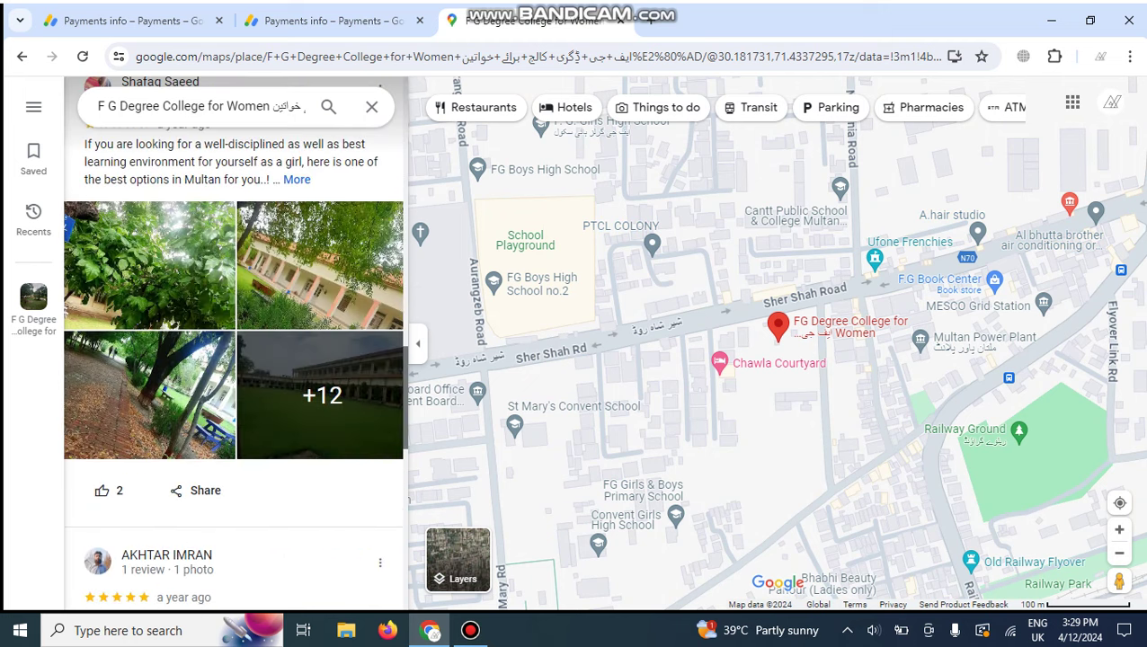
{"action": "scroll", "coordinate": [235, 341], "scroll_direction": "up", "scroll_amount": 4}
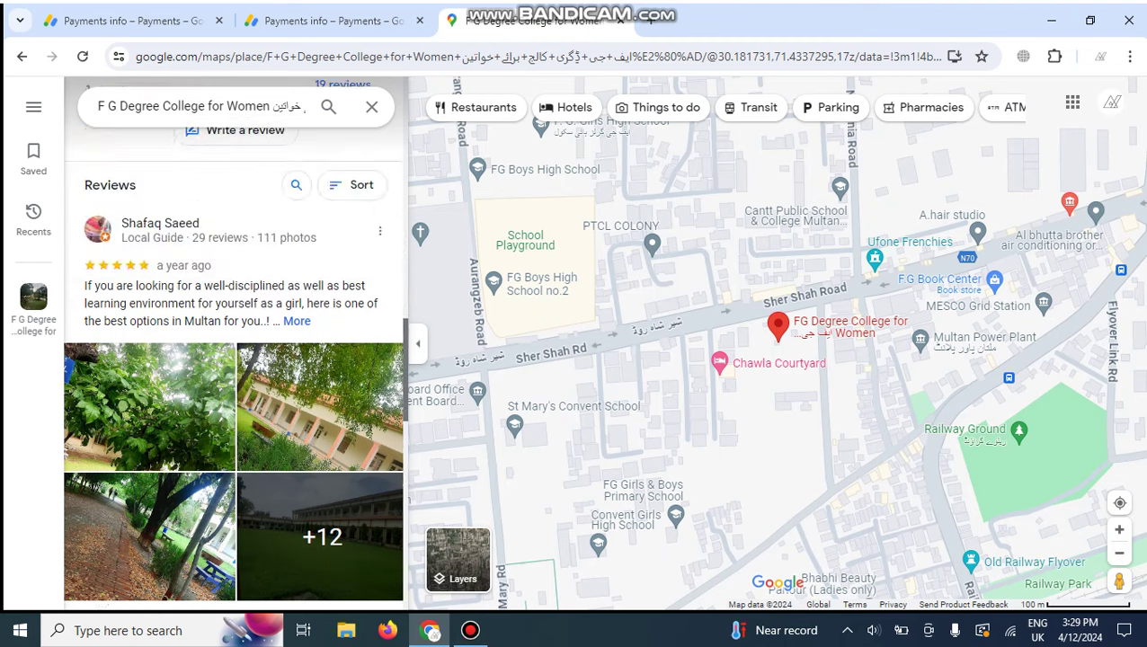
{"action": "scroll", "coordinate": [235, 341], "scroll_direction": "down", "scroll_amount": 6}
{"action": "scroll", "coordinate": [235, 342], "scroll_direction": "down", "scroll_amount": 6}
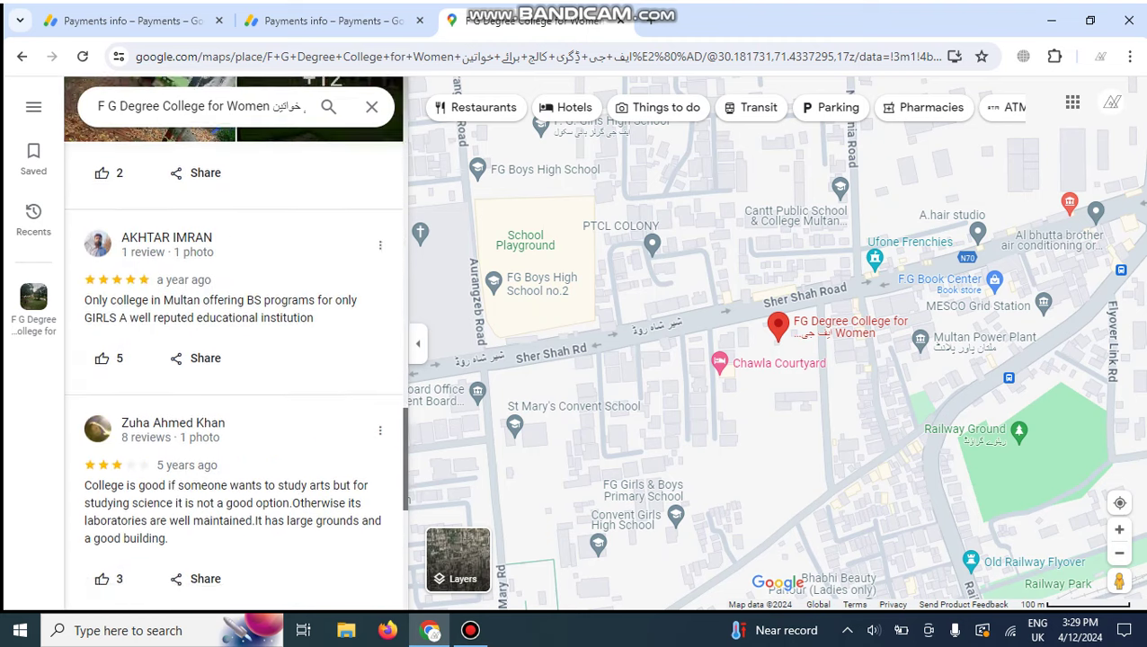
{"action": "scroll", "coordinate": [235, 341], "scroll_direction": "up", "scroll_amount": 10}
{"action": "scroll", "coordinate": [236, 342], "scroll_direction": "up", "scroll_amount": 5}
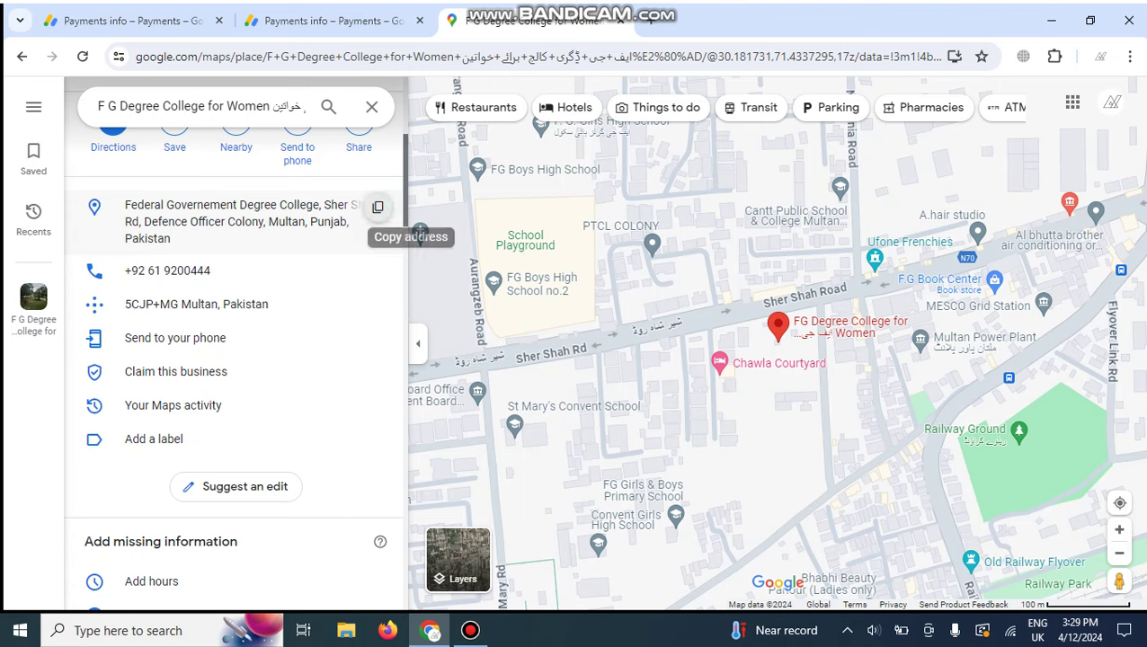
{"action": "left_click", "coordinate": [378, 207]}
{"action": "left_click", "coordinate": [333, 20]}
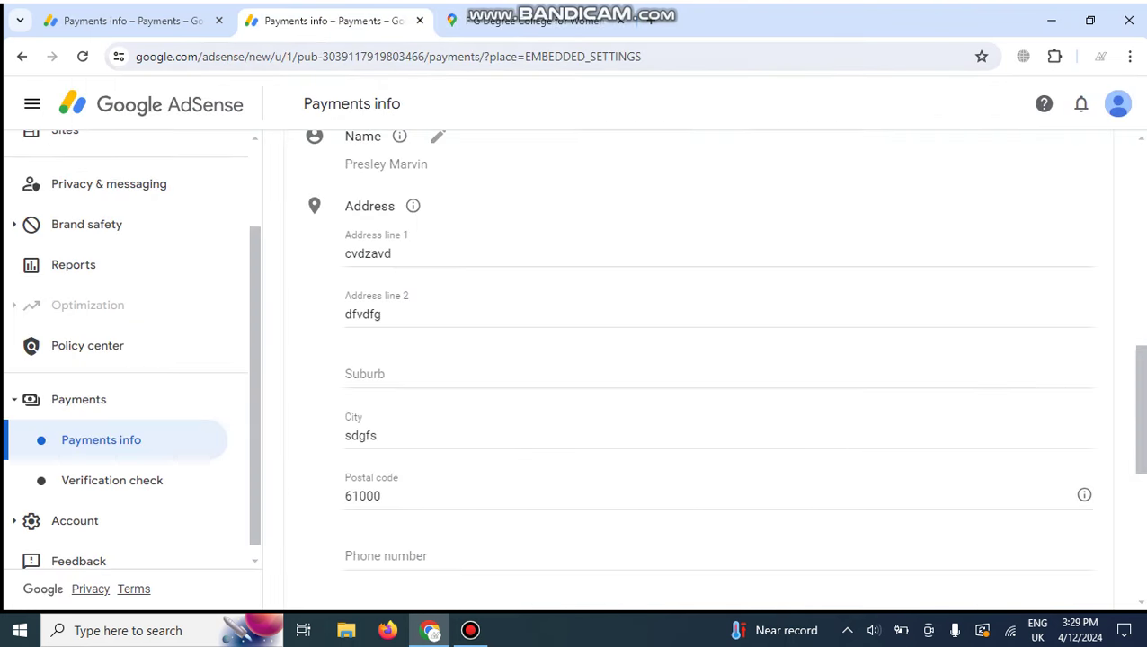
Replace both address line 1 and address line 2 with the college address copied from Google Maps.
{"action": "left_click", "coordinate": [390, 253]}
{"action": "key", "text": "ctrl+a"}
{"action": "key", "text": "ctrl+v"}
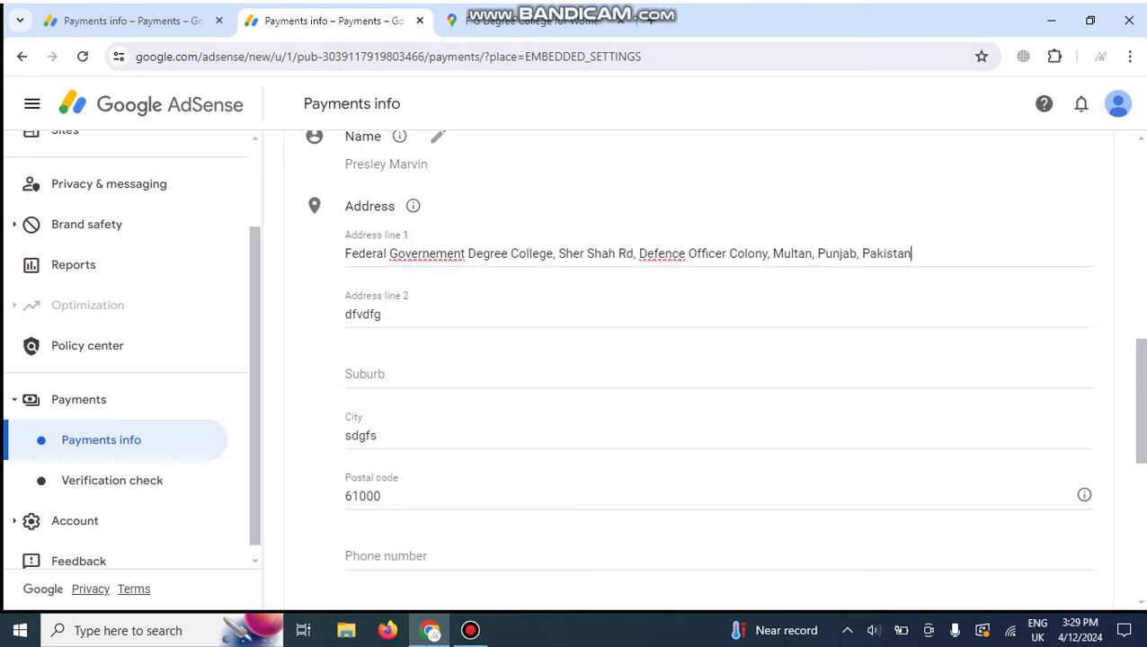
{"action": "key", "text": "Tab"}
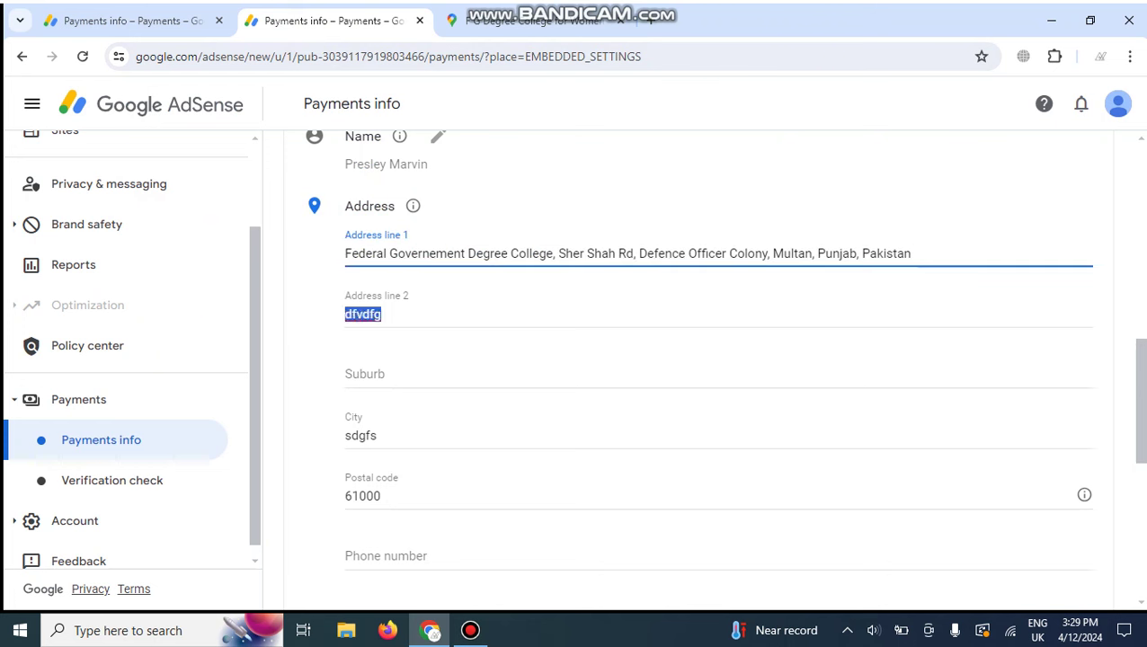
{"action": "key", "text": "ctrl+v"}
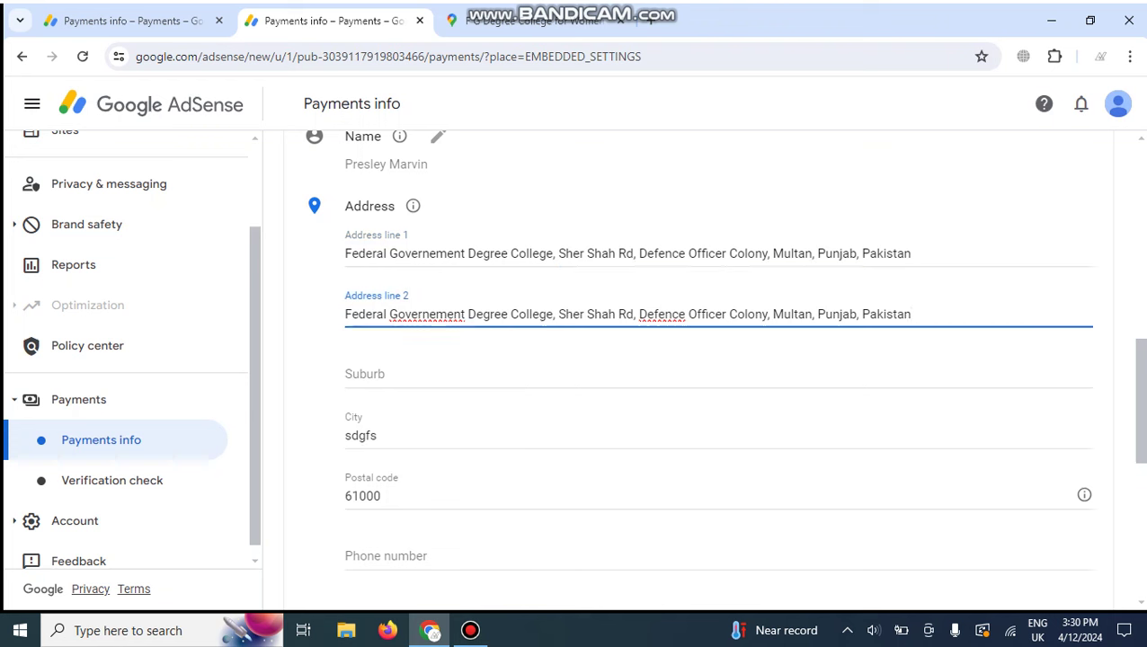
Replace the placeholder city with Multan and check the postal code.
{"action": "key", "text": "Tab"}
{"action": "key", "text": "BackSpace"}
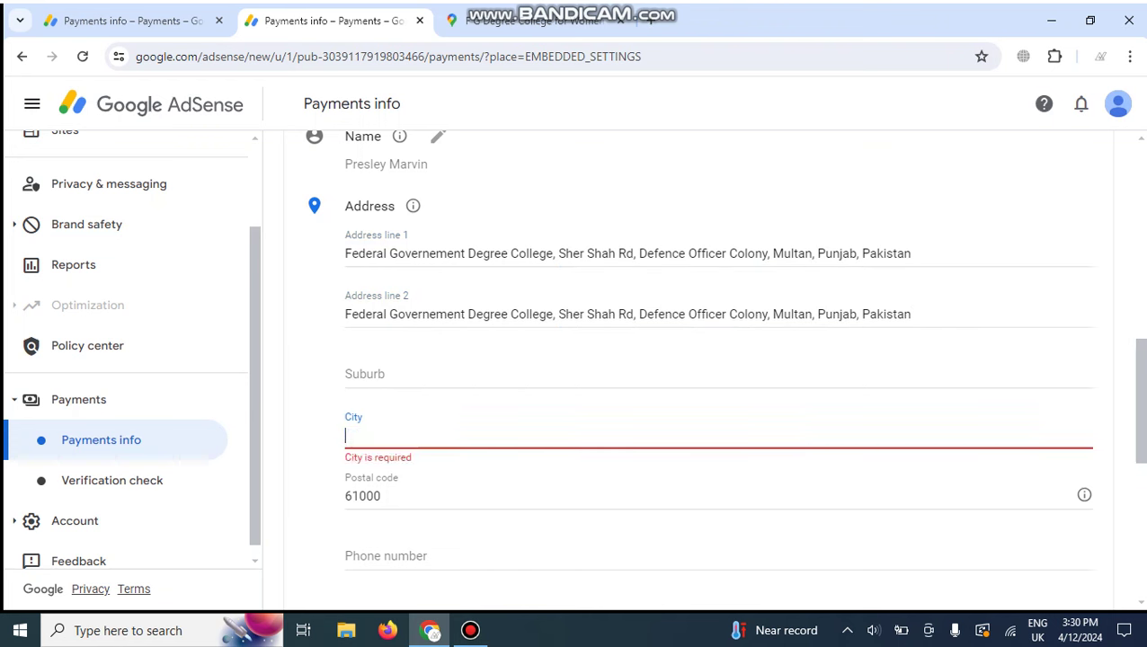
{"action": "type", "text": "Multan"}
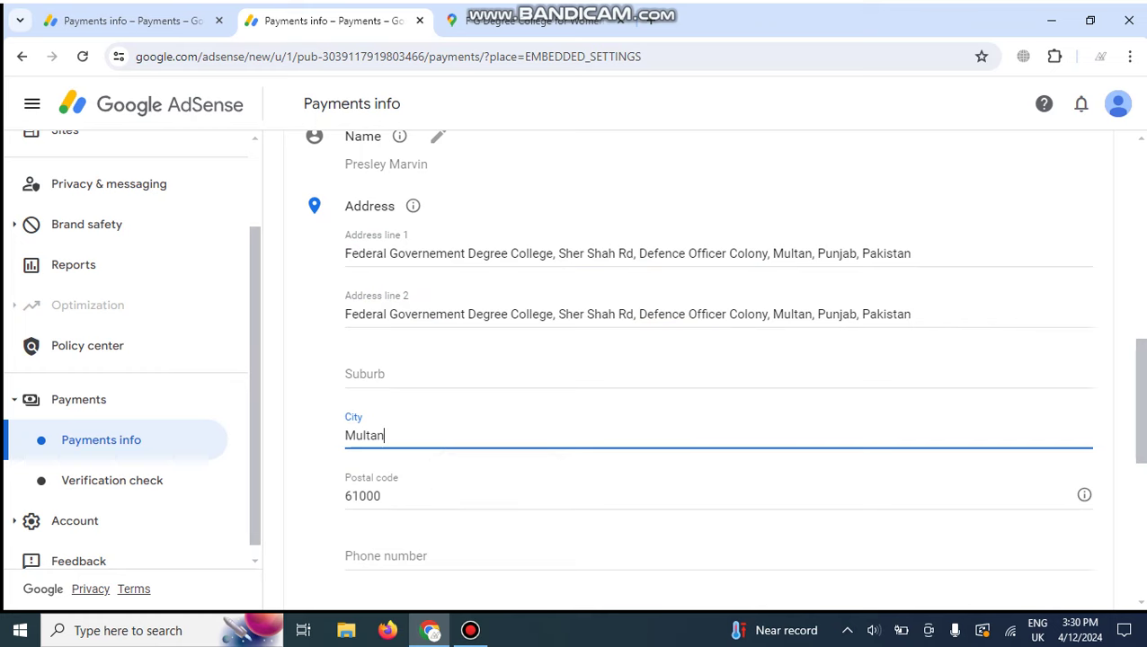
{"action": "scroll", "coordinate": [701, 377], "scroll_direction": "down", "scroll_amount": 1}
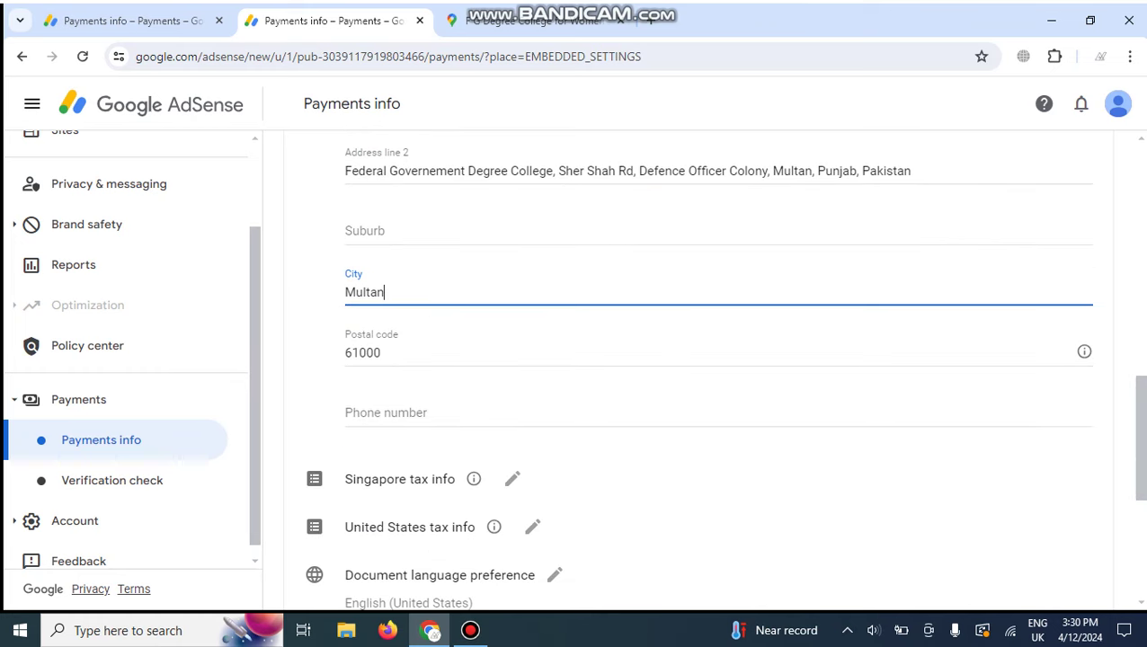
{"action": "left_click", "coordinate": [380, 352]}
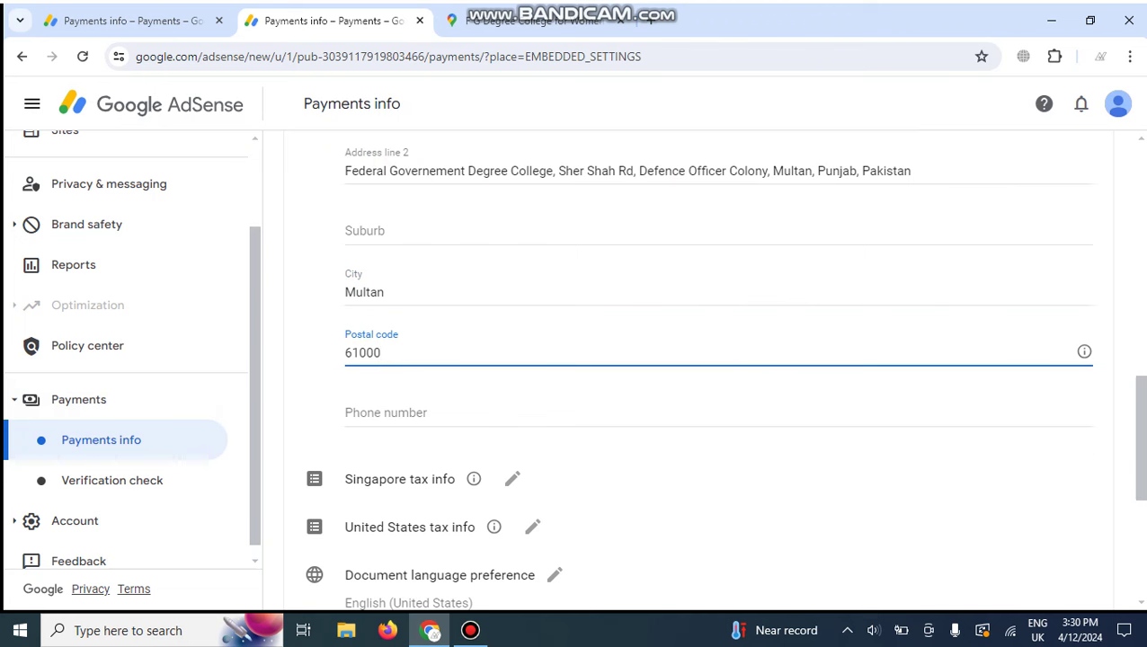
Review the completed address form against the other AdSense account's payments profile, and open that account's home page to check its payments status.
{"action": "scroll", "coordinate": [716, 372], "scroll_direction": "down", "scroll_amount": 2}
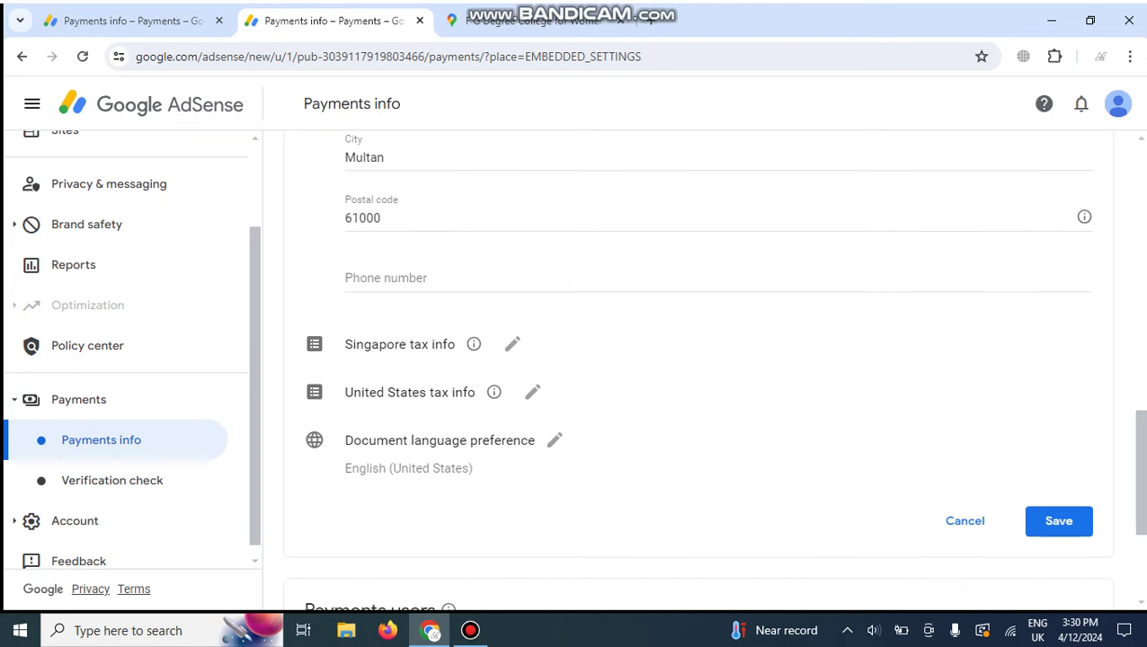
{"action": "scroll", "coordinate": [716, 372], "scroll_direction": "down", "scroll_amount": 2}
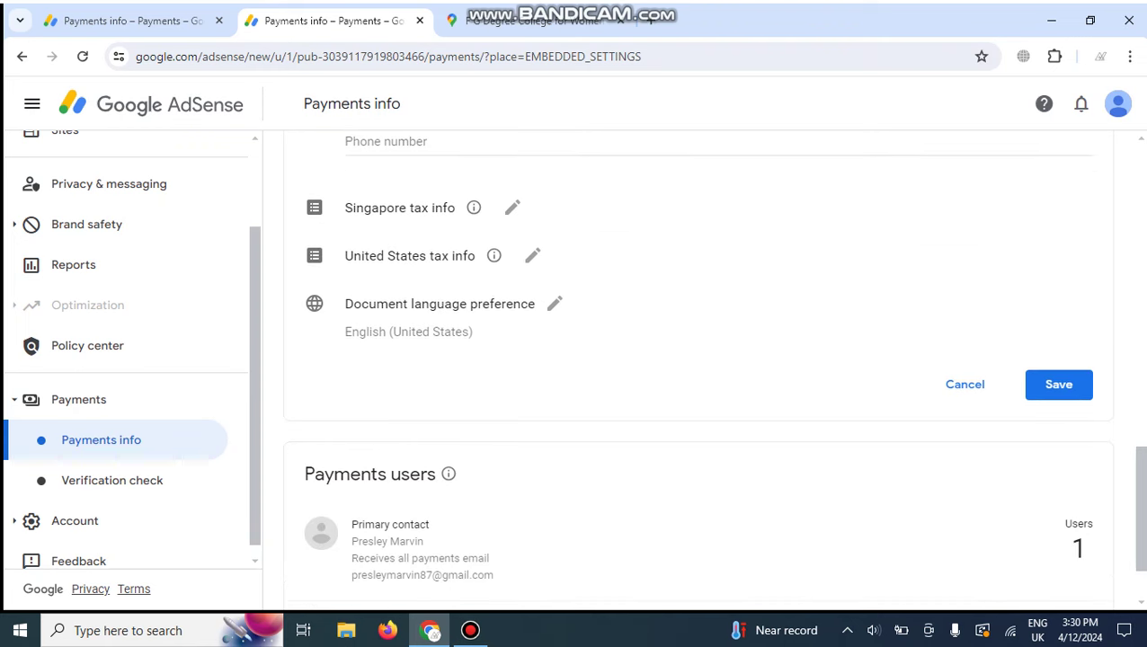
{"action": "scroll", "coordinate": [716, 372], "scroll_direction": "up", "scroll_amount": 1}
{"action": "scroll", "coordinate": [716, 373], "scroll_direction": "up", "scroll_amount": 4}
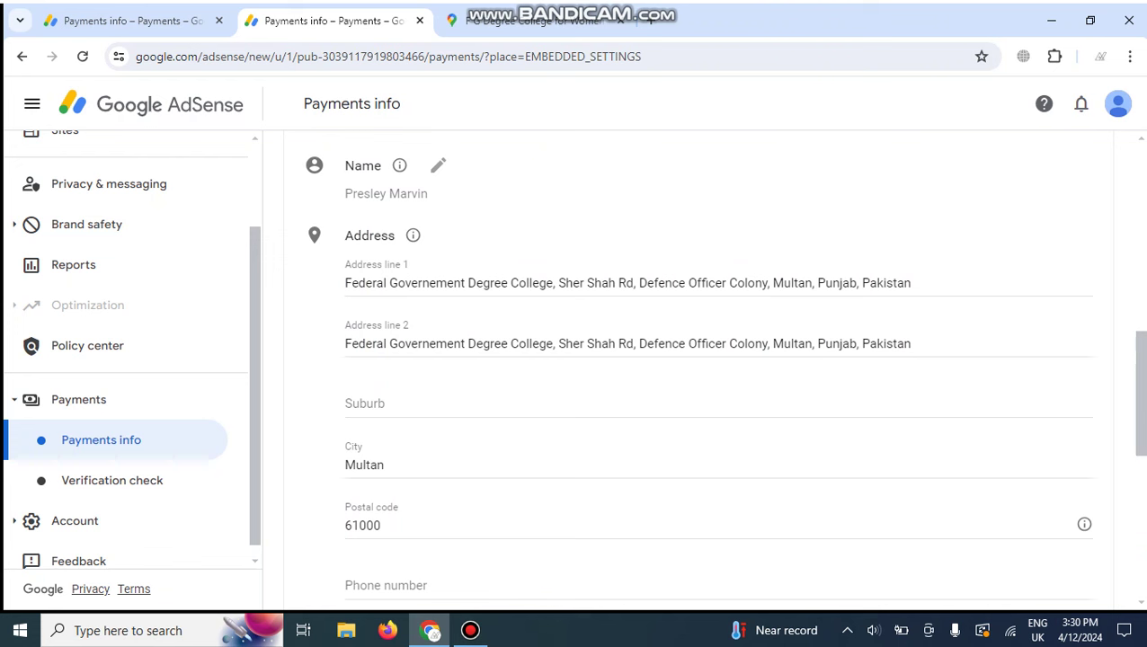
{"action": "scroll", "coordinate": [710, 369], "scroll_direction": "down", "scroll_amount": 3}
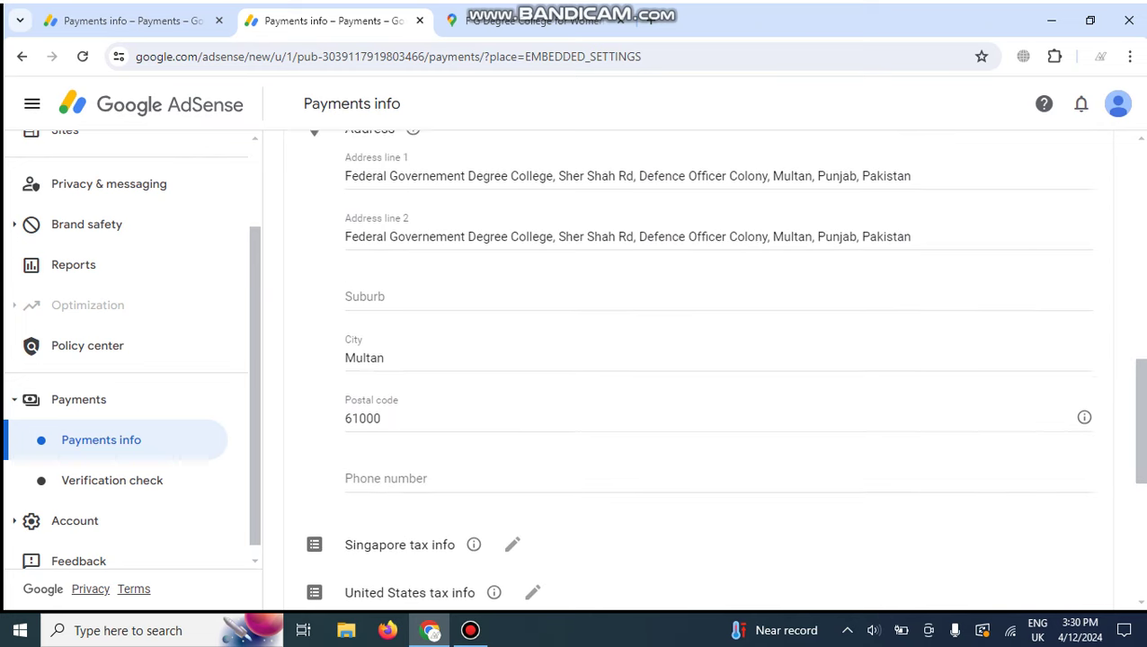
{"action": "key", "text": "ctrl+shift+Tab"}
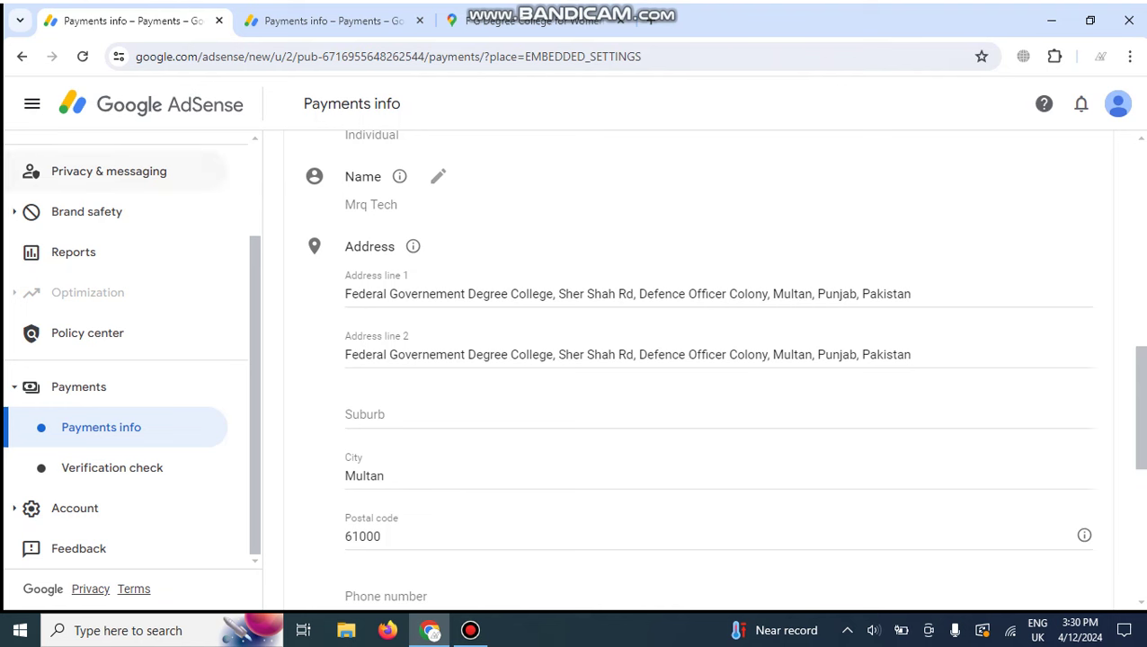
{"action": "scroll", "coordinate": [126, 359], "scroll_direction": "up", "scroll_amount": 3}
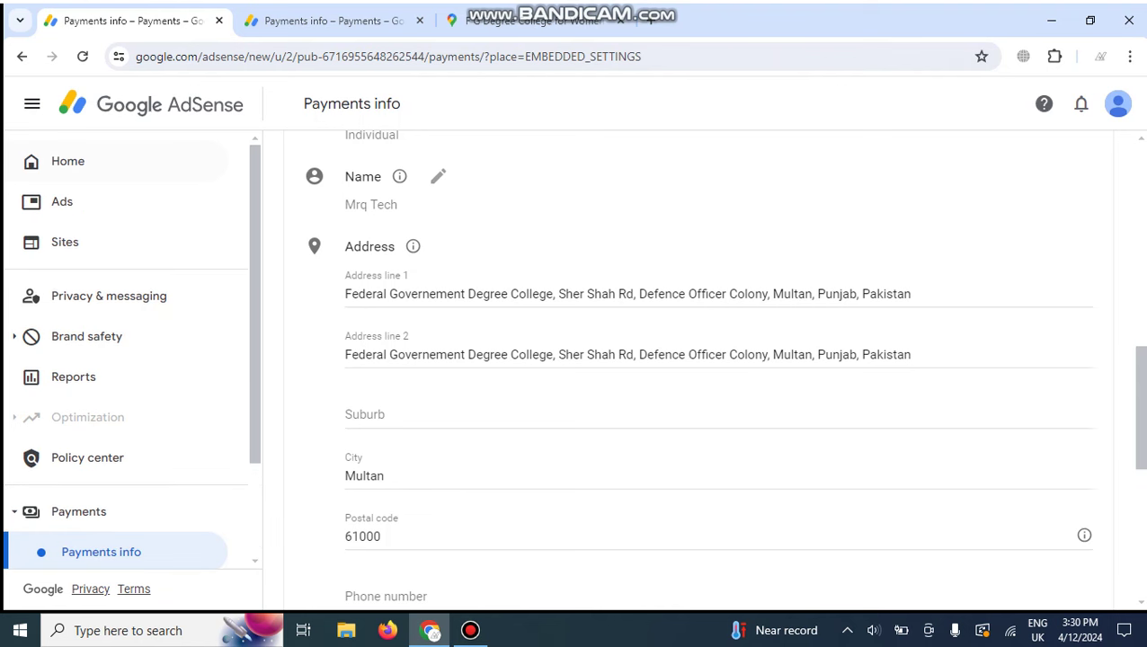
{"action": "key", "text": "ctrl+Tab"}
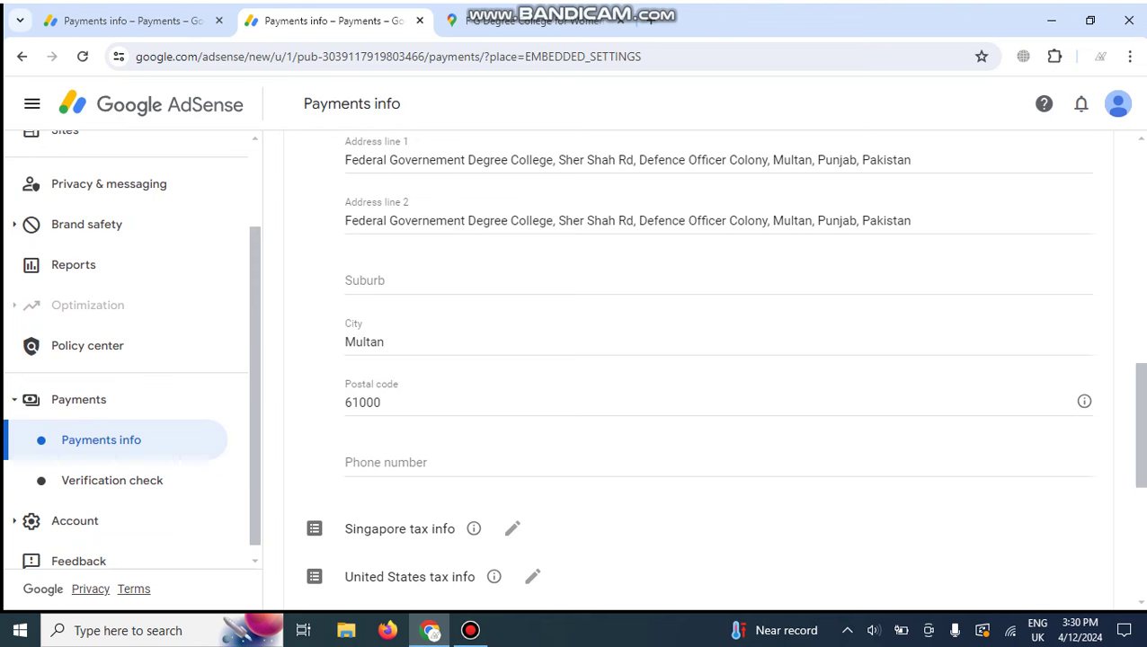
{"action": "key", "text": "ctrl+shift+Tab"}
{"action": "left_click", "coordinate": [68, 161]}
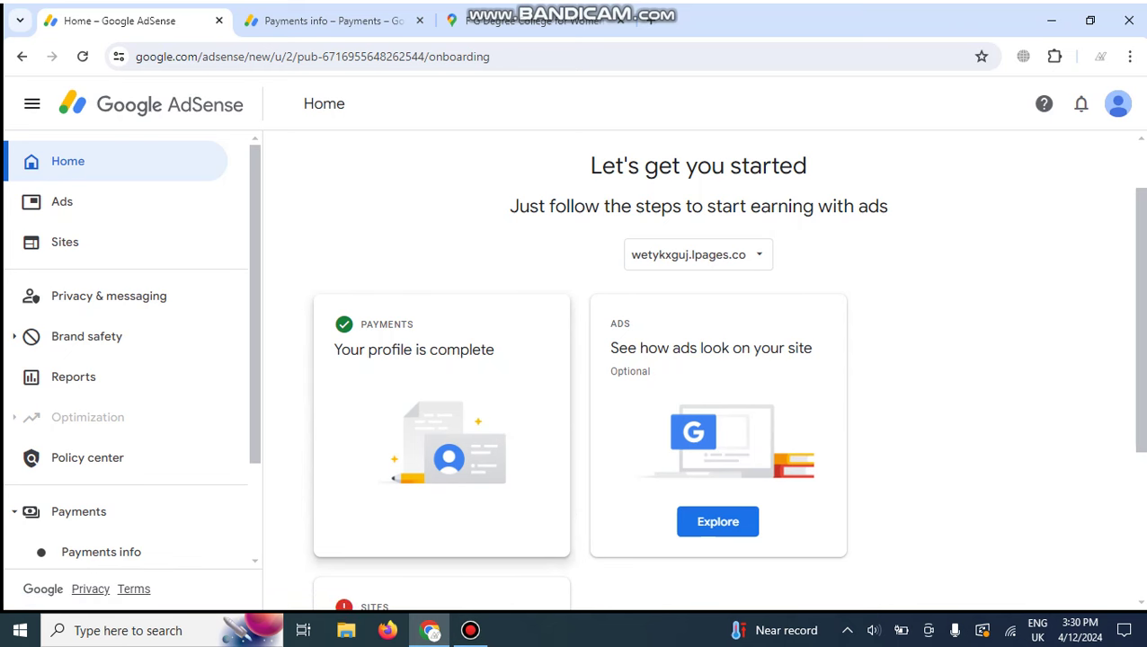
Return to the second account's address form and save the new address.
{"action": "key", "text": "ctrl+Tab"}
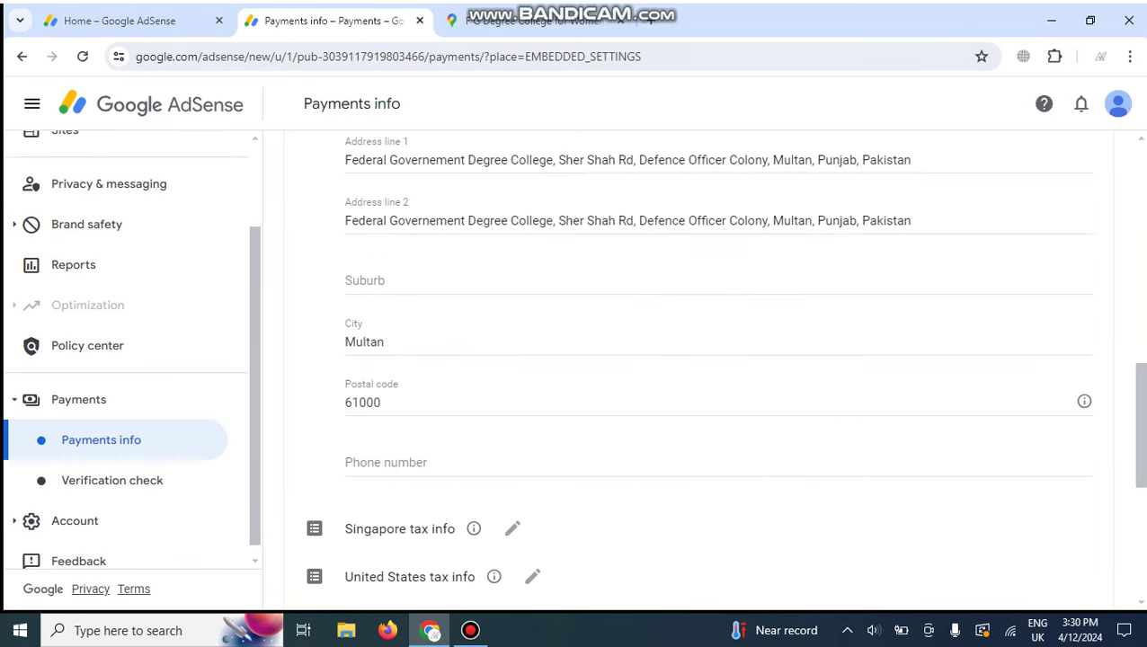
{"action": "scroll", "coordinate": [697, 360], "scroll_direction": "down", "scroll_amount": 2}
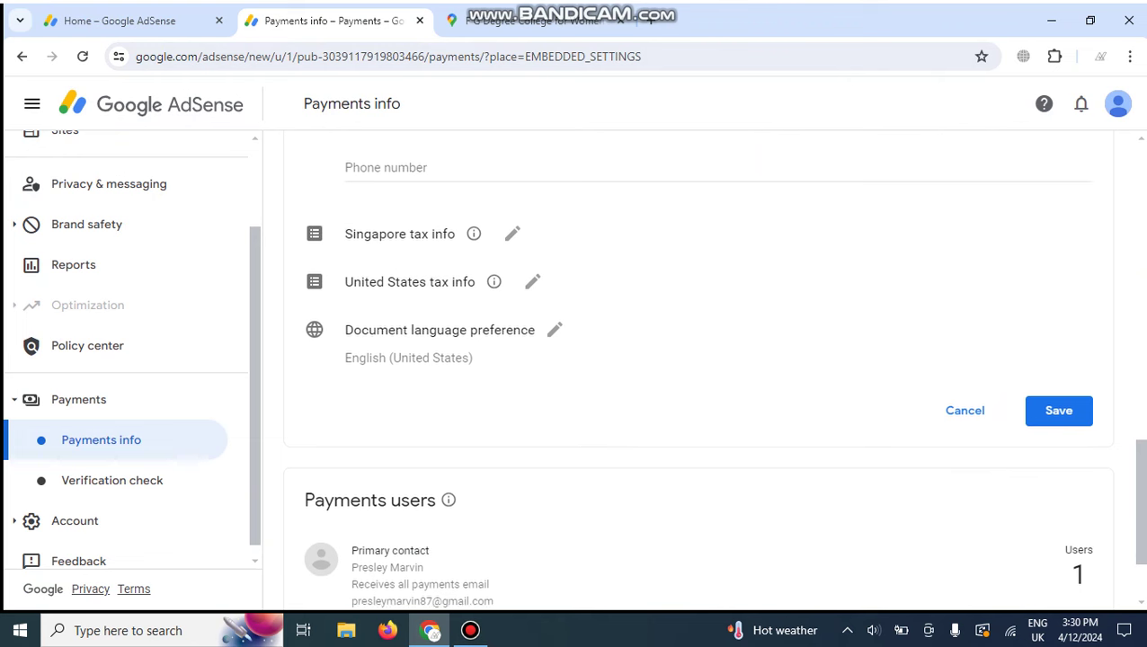
{"action": "left_click", "coordinate": [1058, 407]}
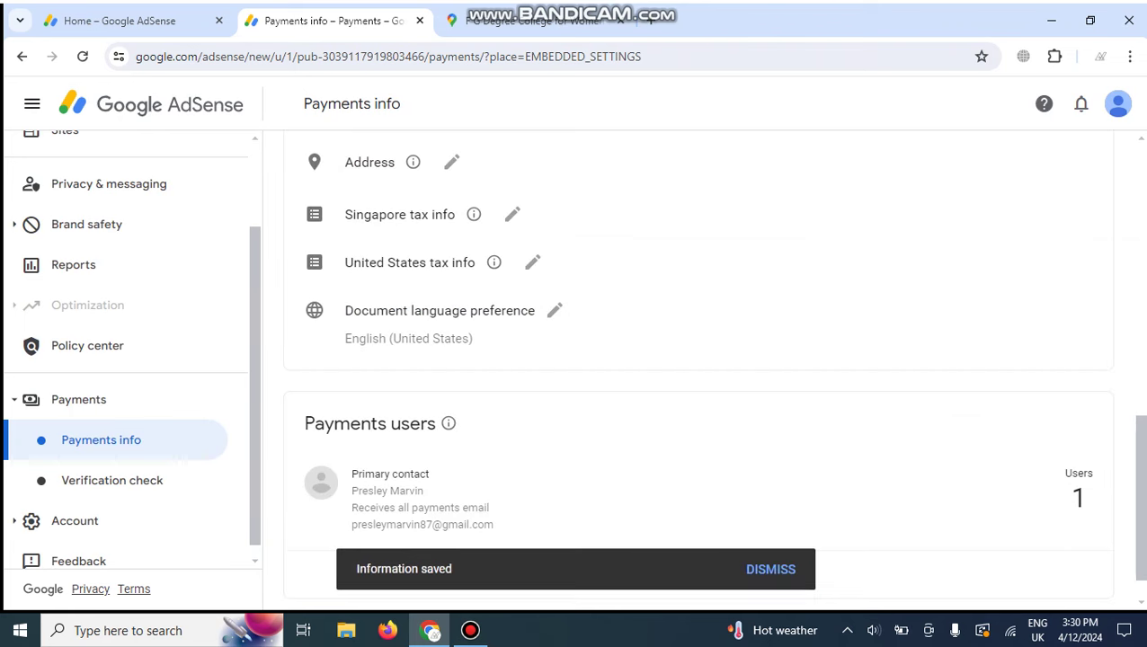
Open this account's AdSense home page, check the payments card's status, and reload the page.
{"action": "scroll", "coordinate": [698, 360], "scroll_direction": "up", "scroll_amount": 10}
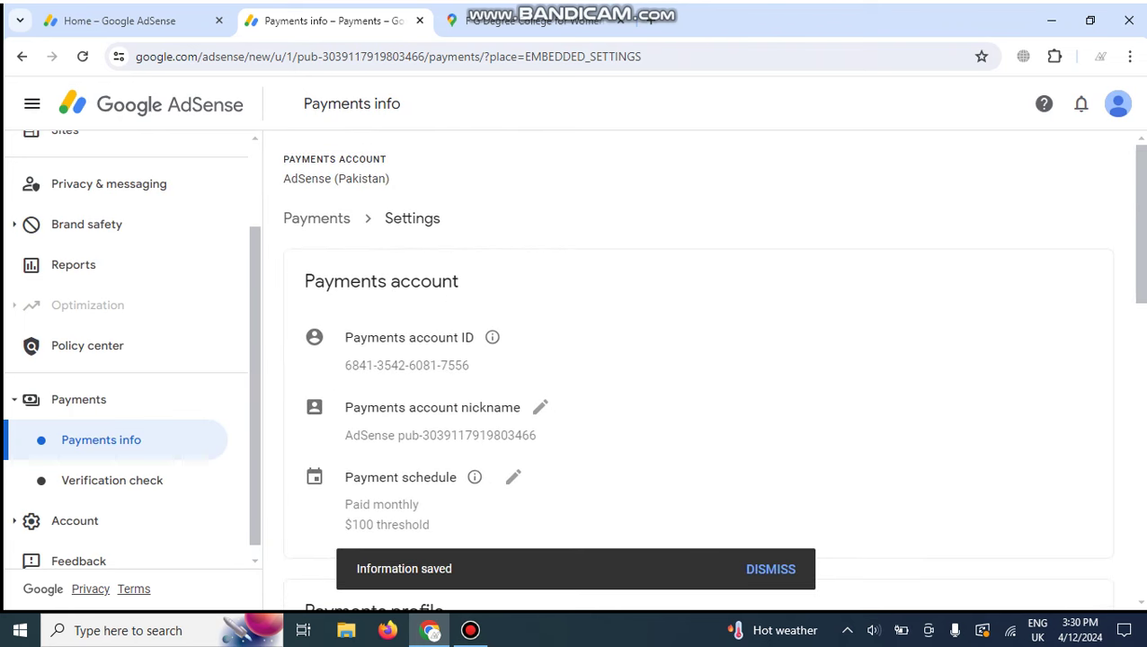
{"action": "scroll", "coordinate": [126, 359], "scroll_direction": "up", "scroll_amount": 3}
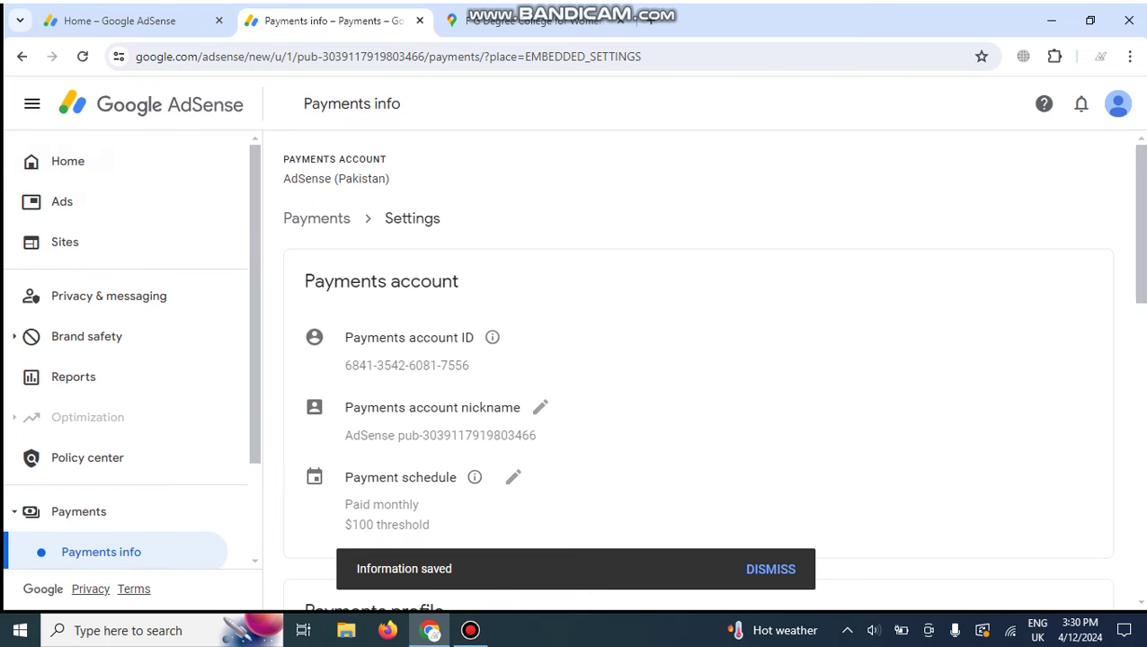
{"action": "left_click", "coordinate": [68, 161]}
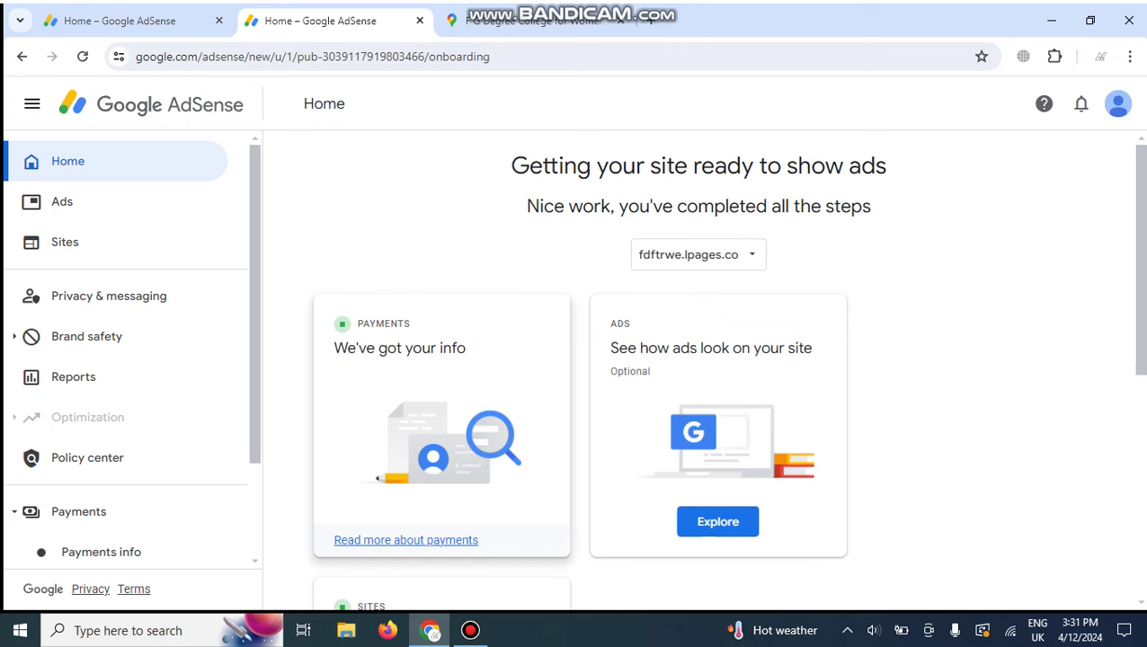
{"action": "left_click_drag", "start_coordinate": [333, 348], "coordinate": [465, 348]}
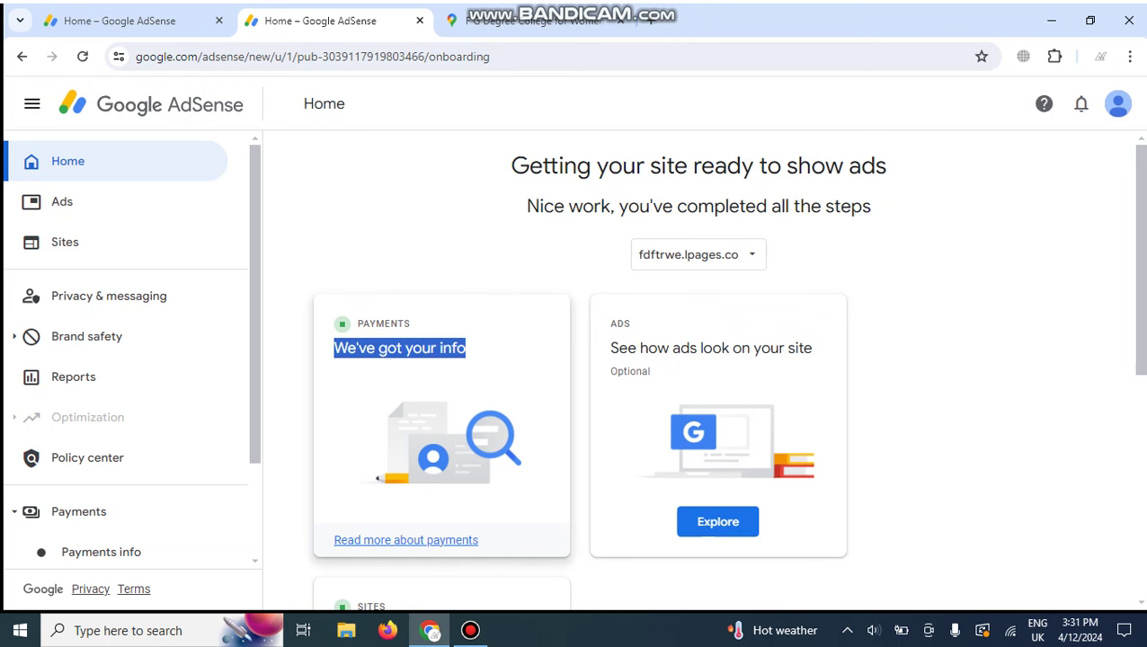
{"action": "key", "text": "F5"}
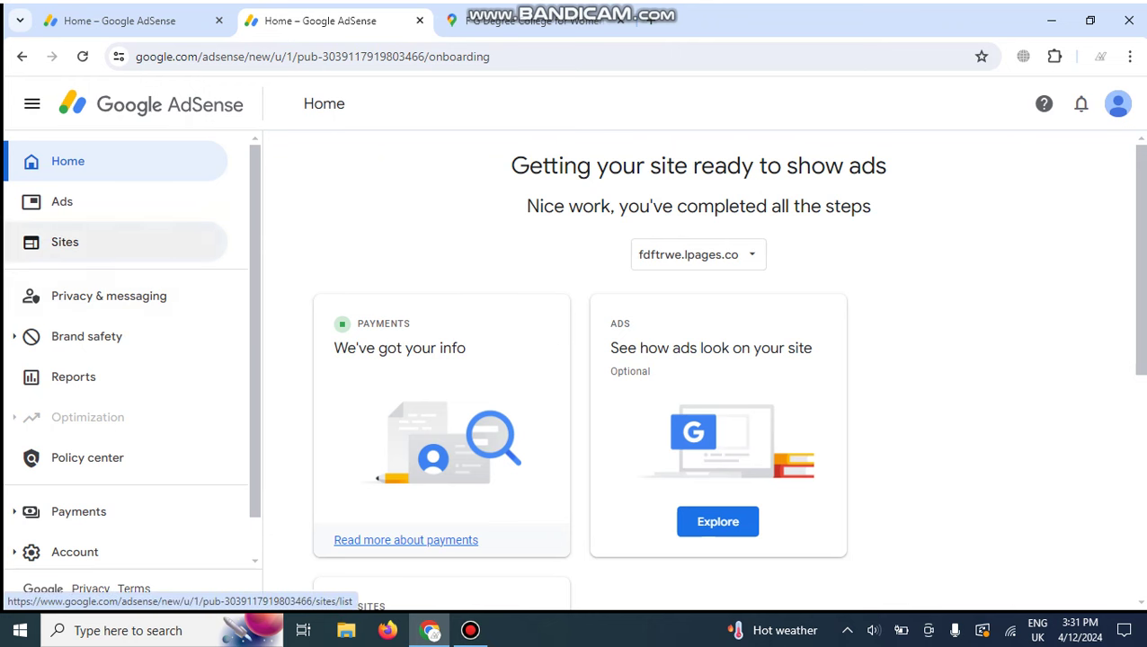
Open the account's list of sites and highlight the URL of the linked Leadpages site.
{"action": "left_click", "coordinate": [65, 242]}
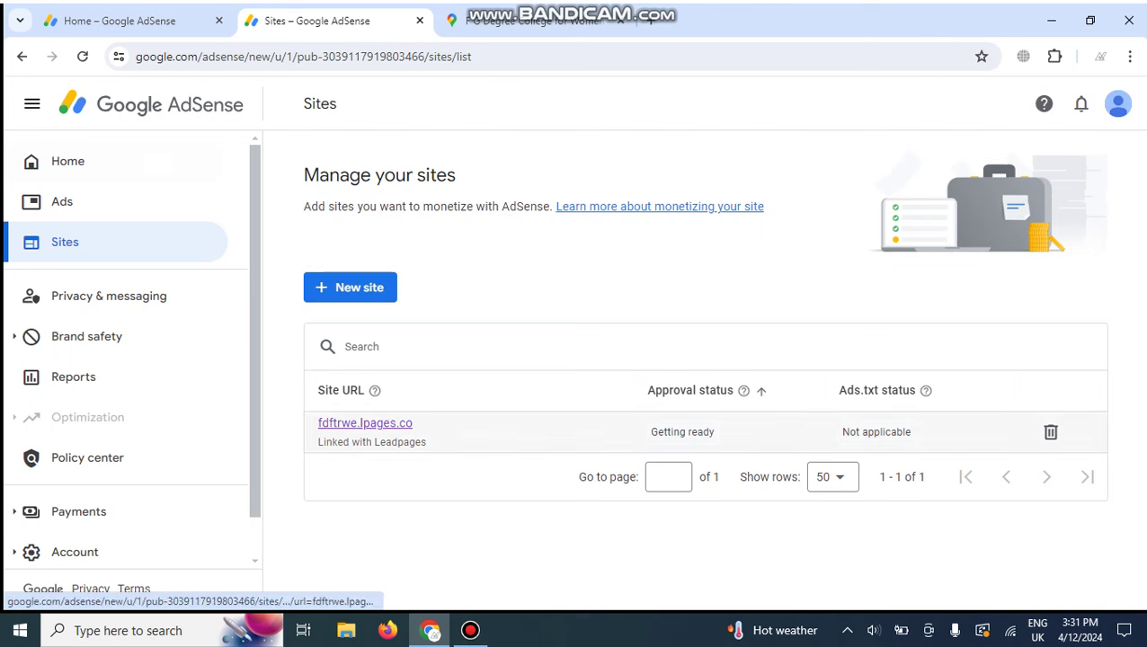
{"action": "left_click_drag", "start_coordinate": [414, 424], "coordinate": [318, 423]}
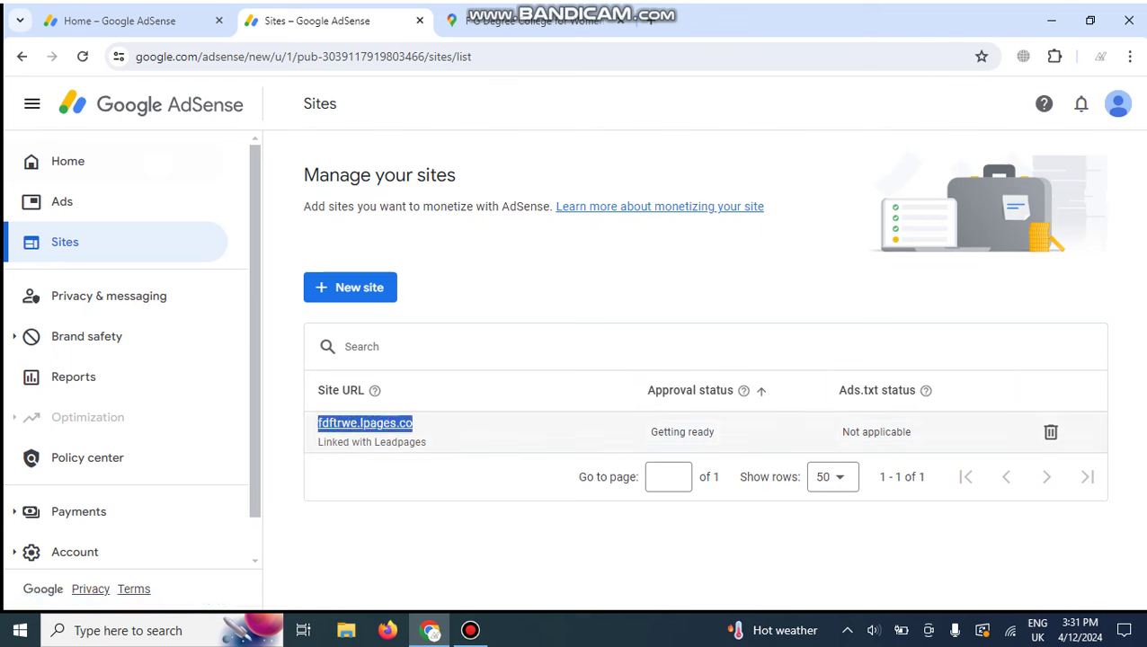